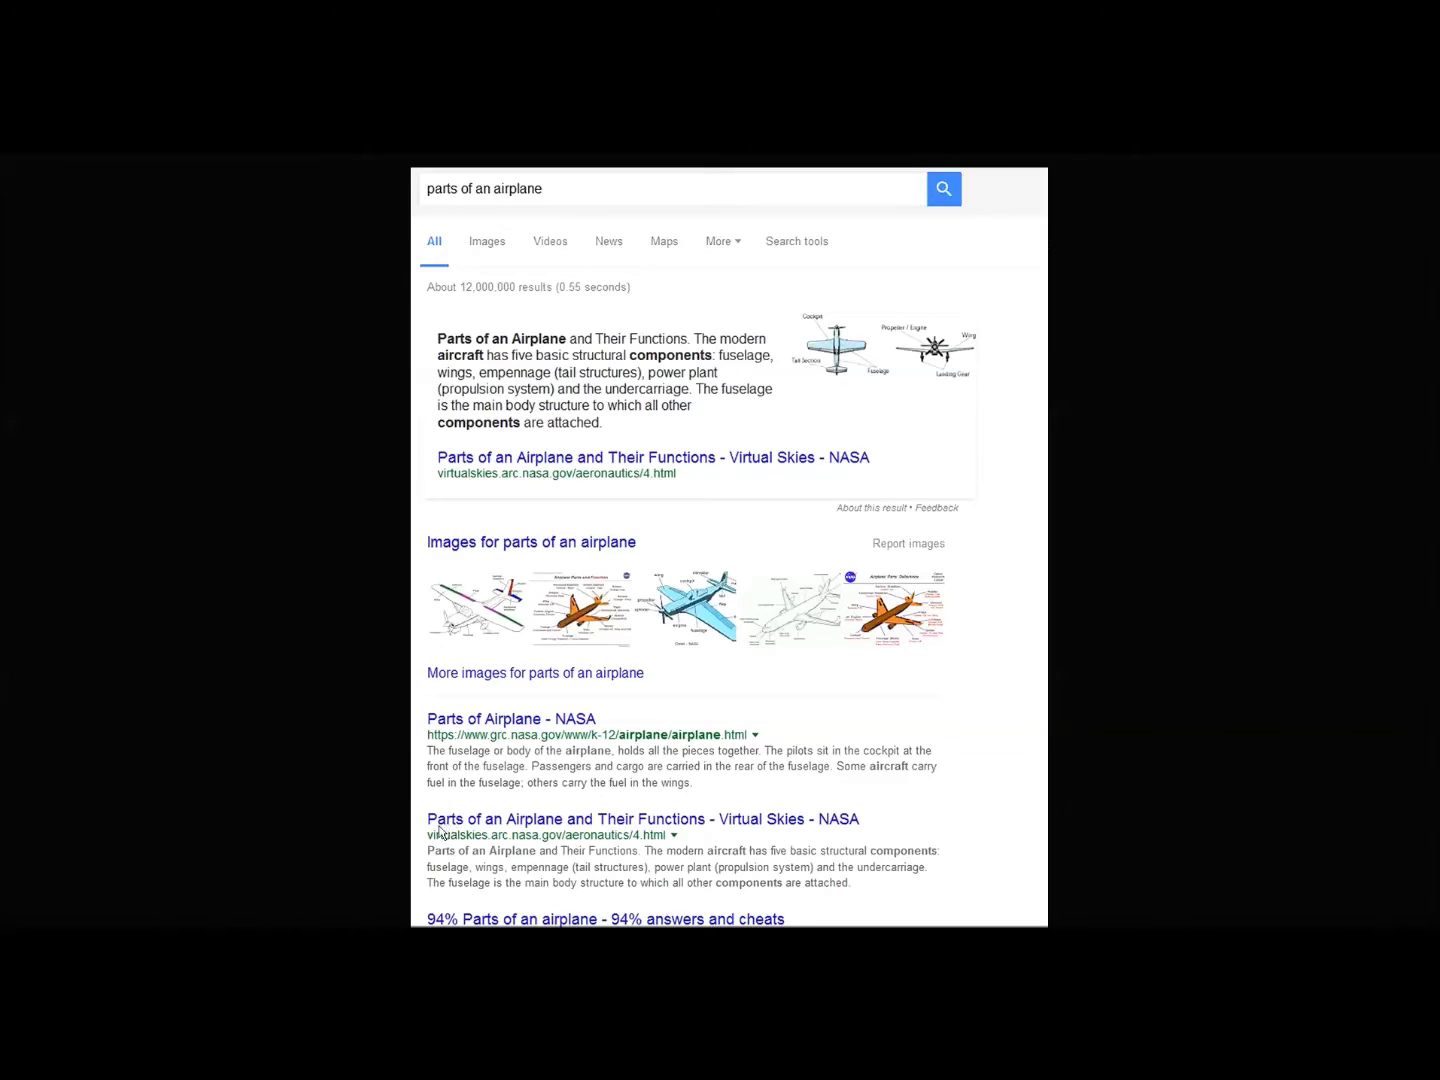
# Exit the slideshow after the 'parts of an airplane' search results slide
pyautogui.press('Escape')
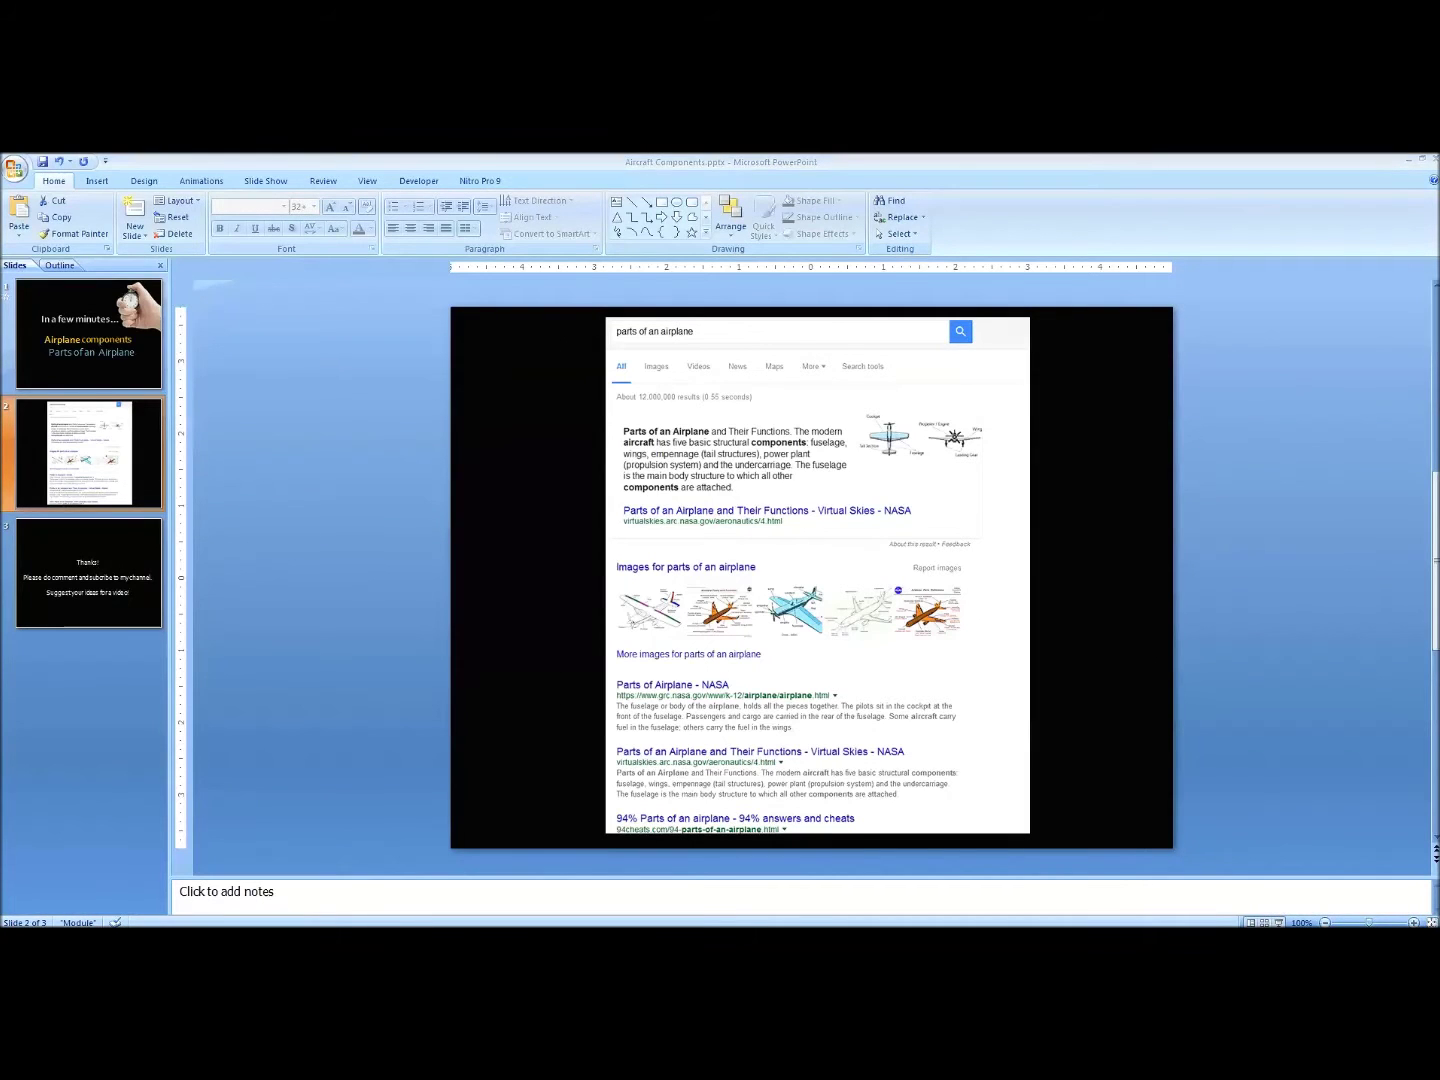
# Switch to the B787 drawing in Paint and select the plain brush with a line thickness
pyautogui.hotkey('alt', 'Tab')
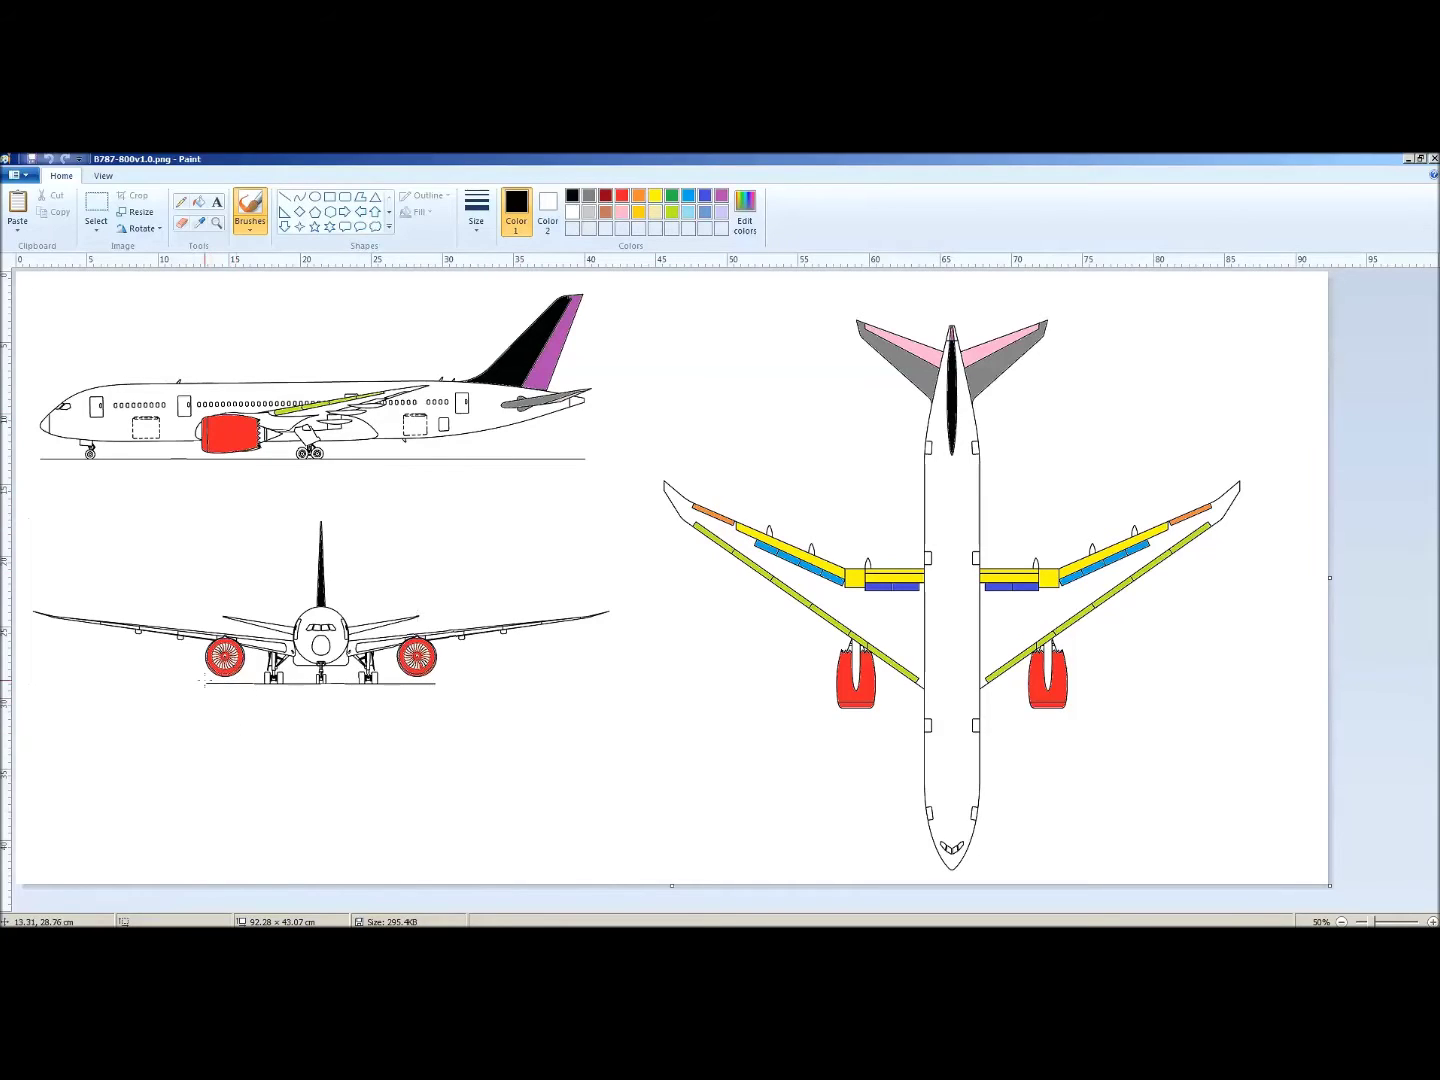
pyautogui.click(249, 224)
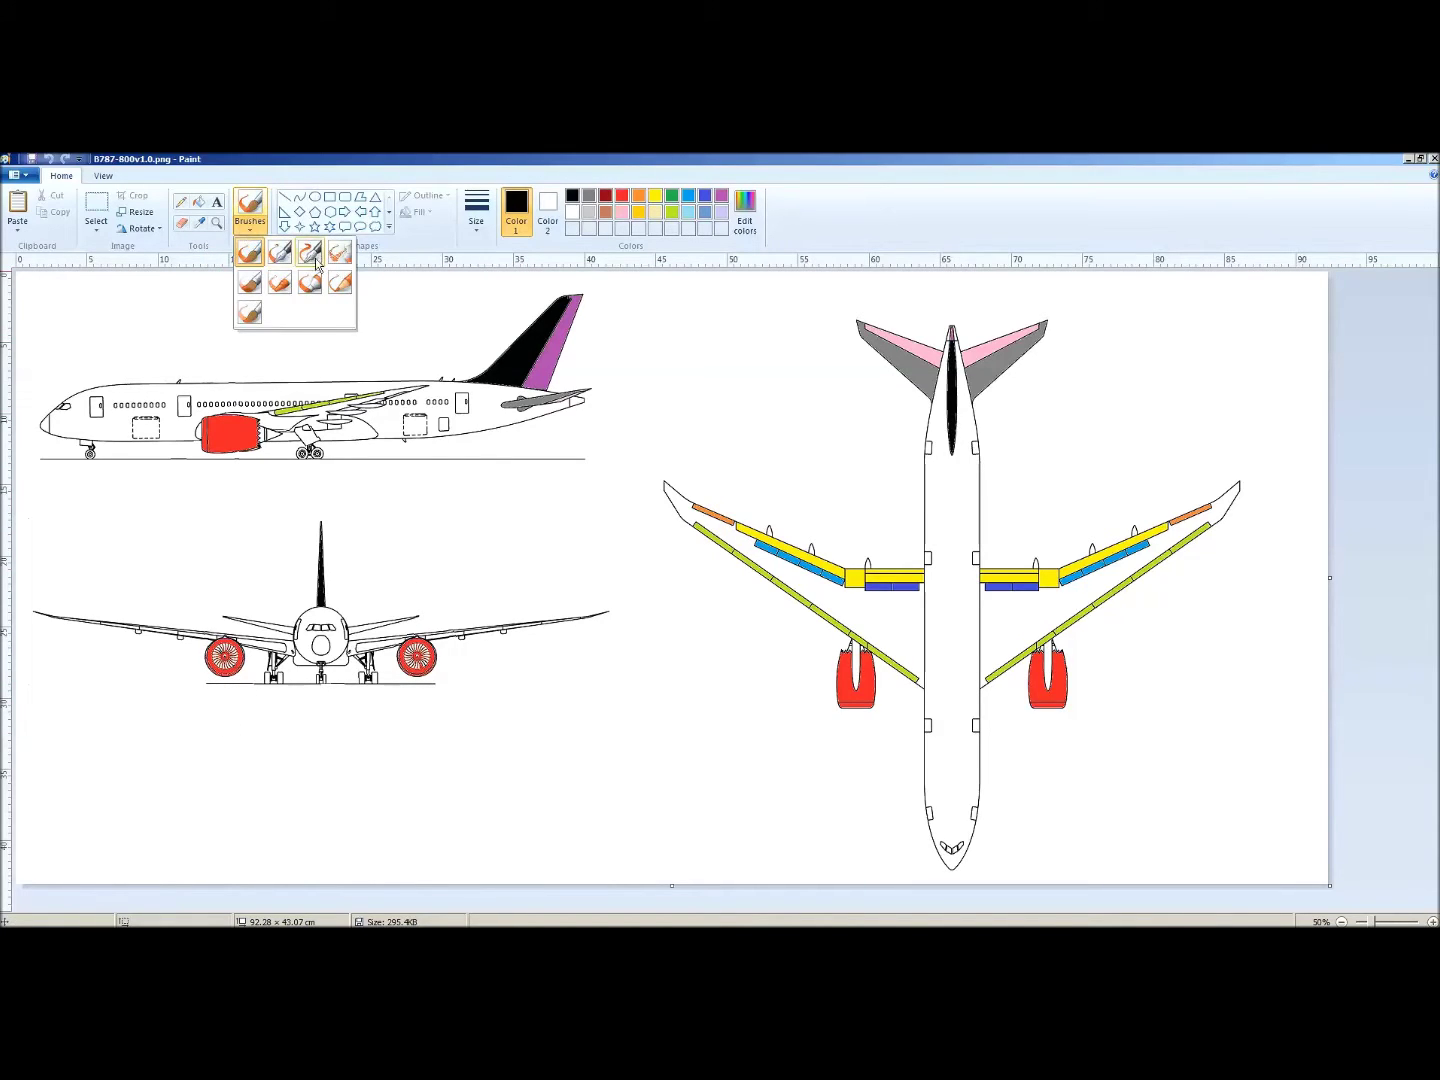
pyautogui.click(254, 257)
pyautogui.click(474, 224)
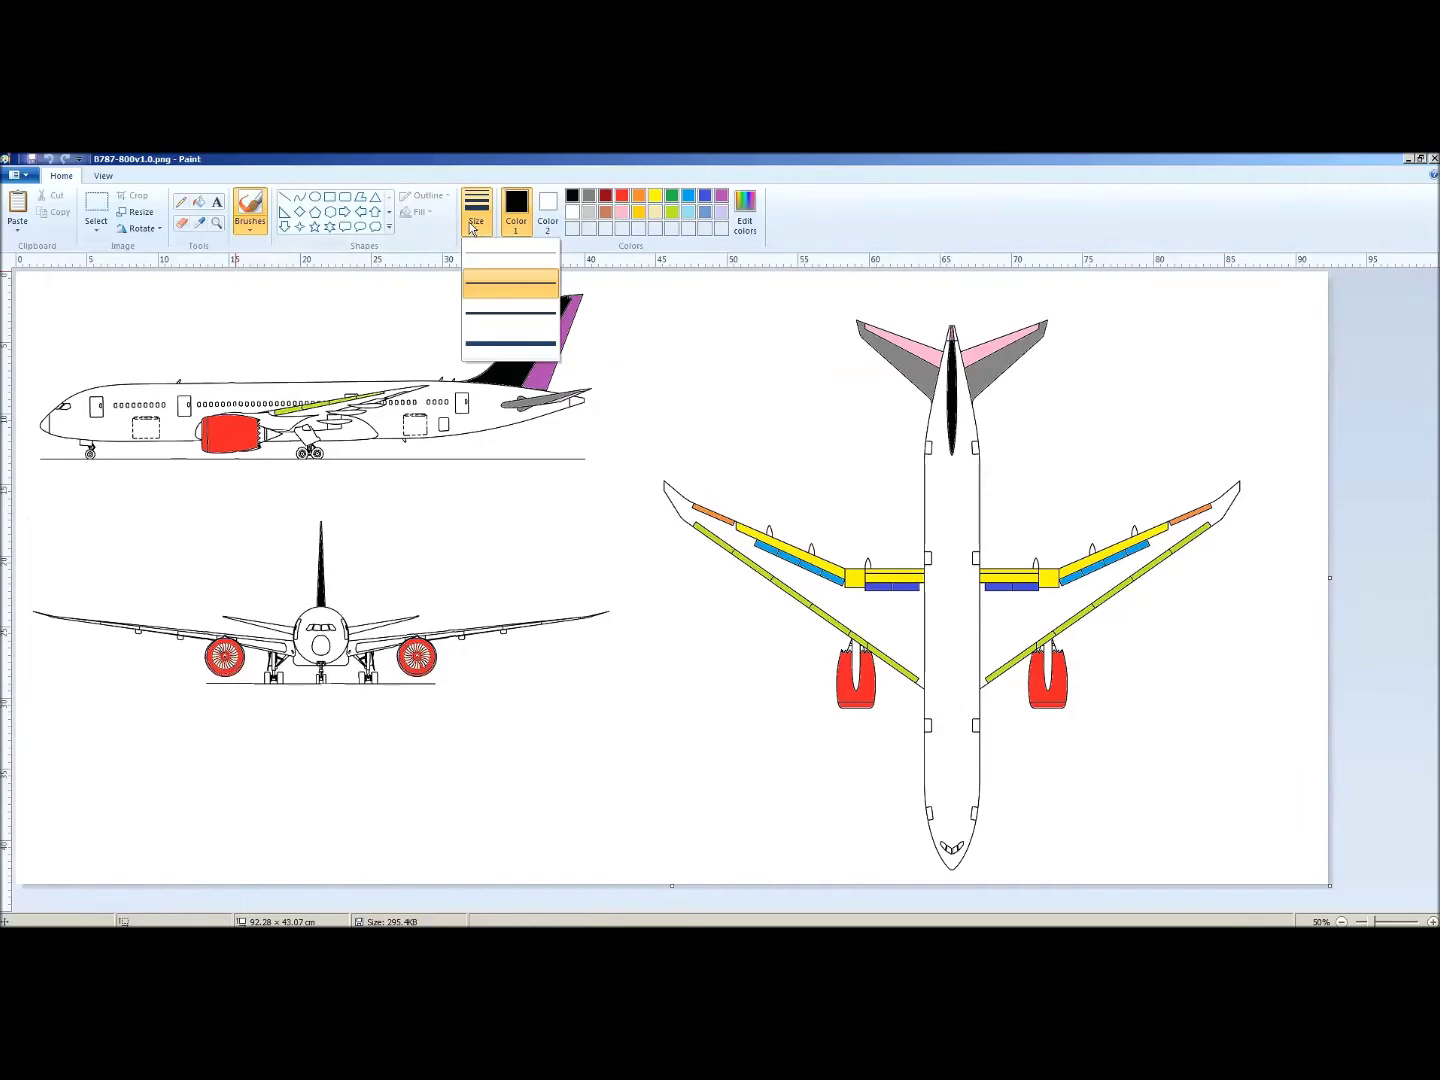
pyautogui.click(474, 227)
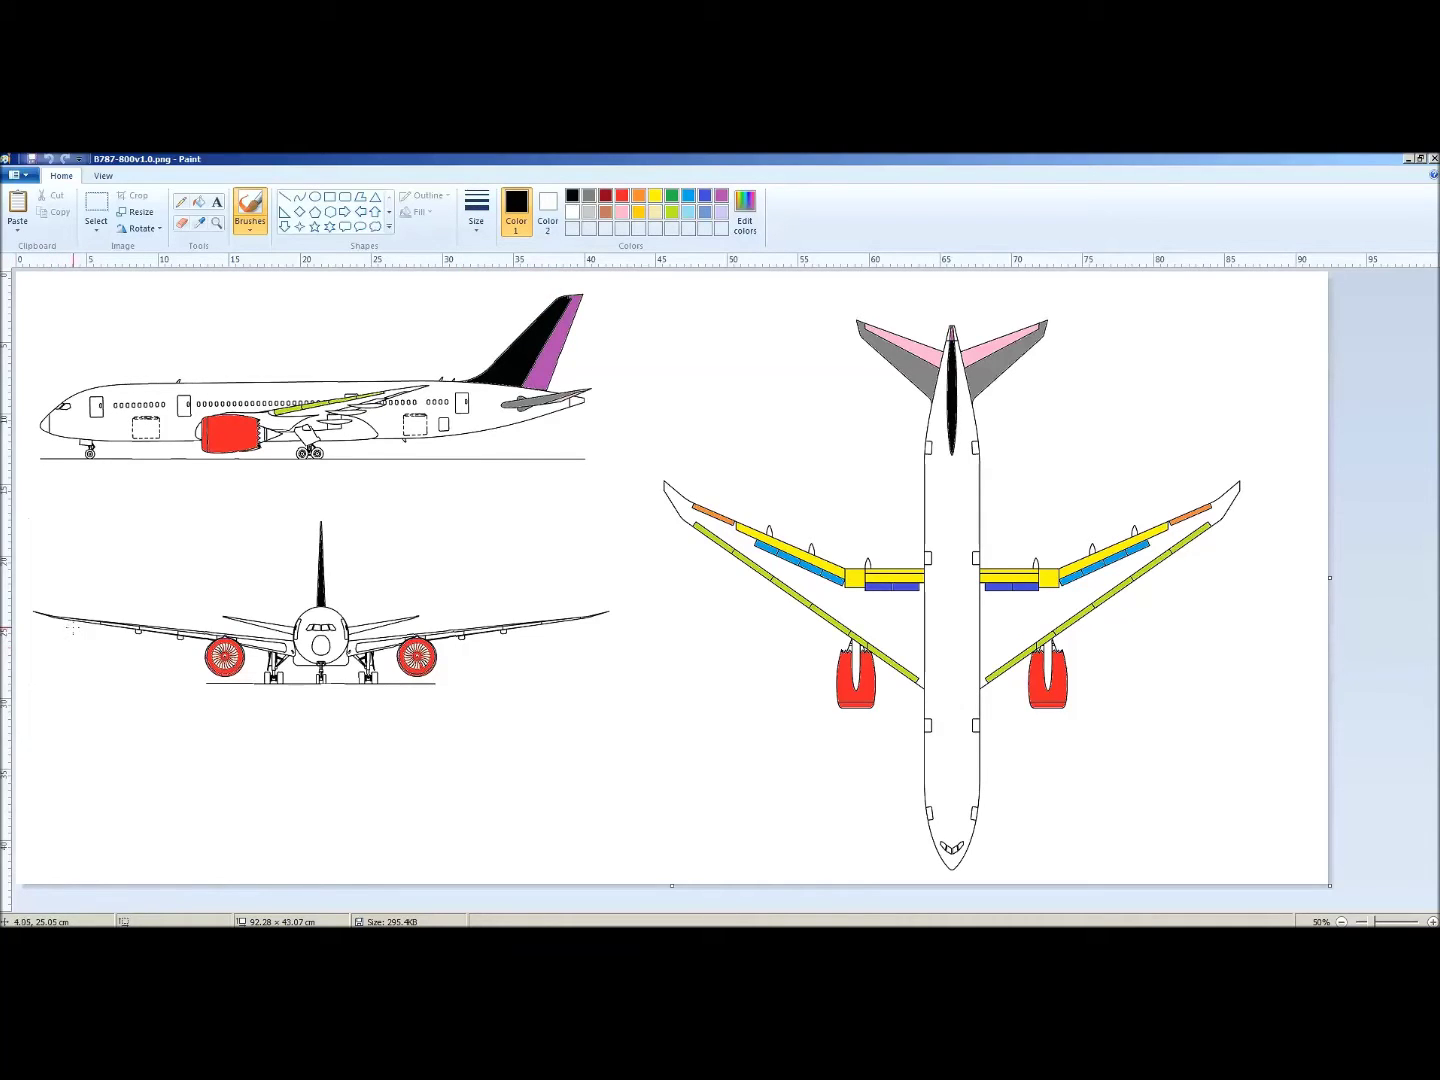
# Draw an arrow to the front-view wing and handwrite 'Wings' beneath it
pyautogui.moveTo(79, 627); pyautogui.dragTo(63, 700)
pyautogui.moveTo(68, 632); pyautogui.dragTo(80, 637)
pyautogui.moveTo(39, 713); pyautogui.dragTo(68, 730)
pyautogui.moveTo(72, 720); pyautogui.dragTo(113, 716)
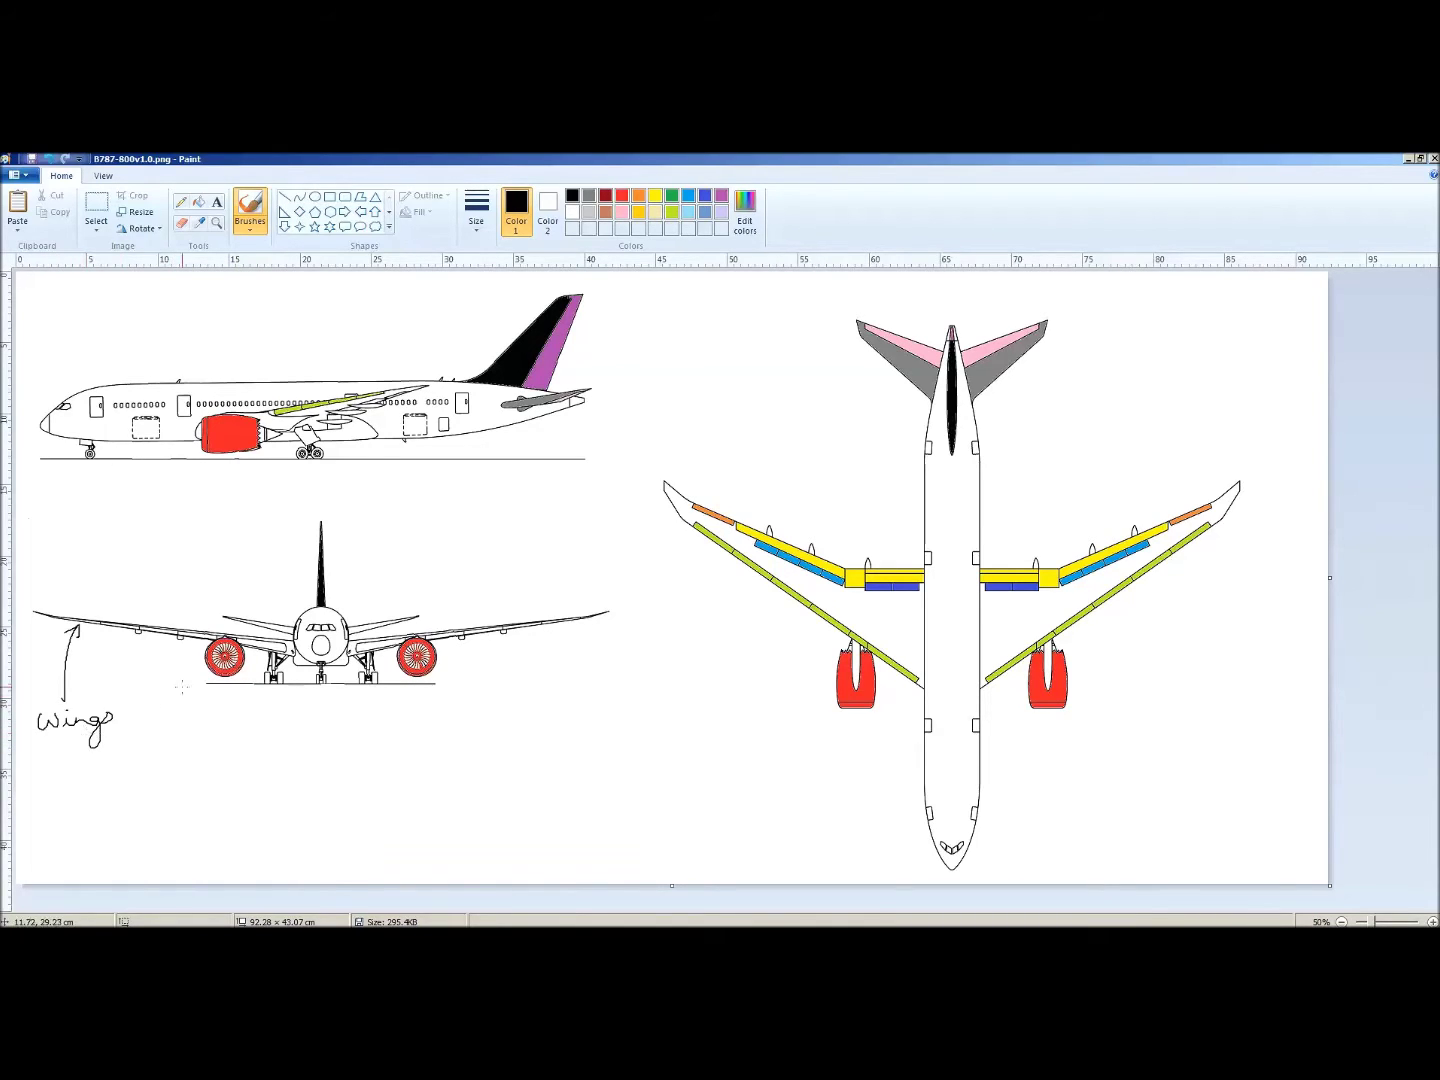
# Draw an arrow to the left engine and handwrite 'Engines' below Wings
pyautogui.moveTo(200, 671); pyautogui.dragTo(139, 773)
pyautogui.moveTo(190, 661); pyautogui.dragTo(202, 680)
pyautogui.moveTo(41, 779)
pyautogui.mouseDown()
pyautogui.moveTo(83, 779)
pyautogui.moveTo(75, 808)
pyautogui.moveTo(128, 771)
pyautogui.mouseUp()
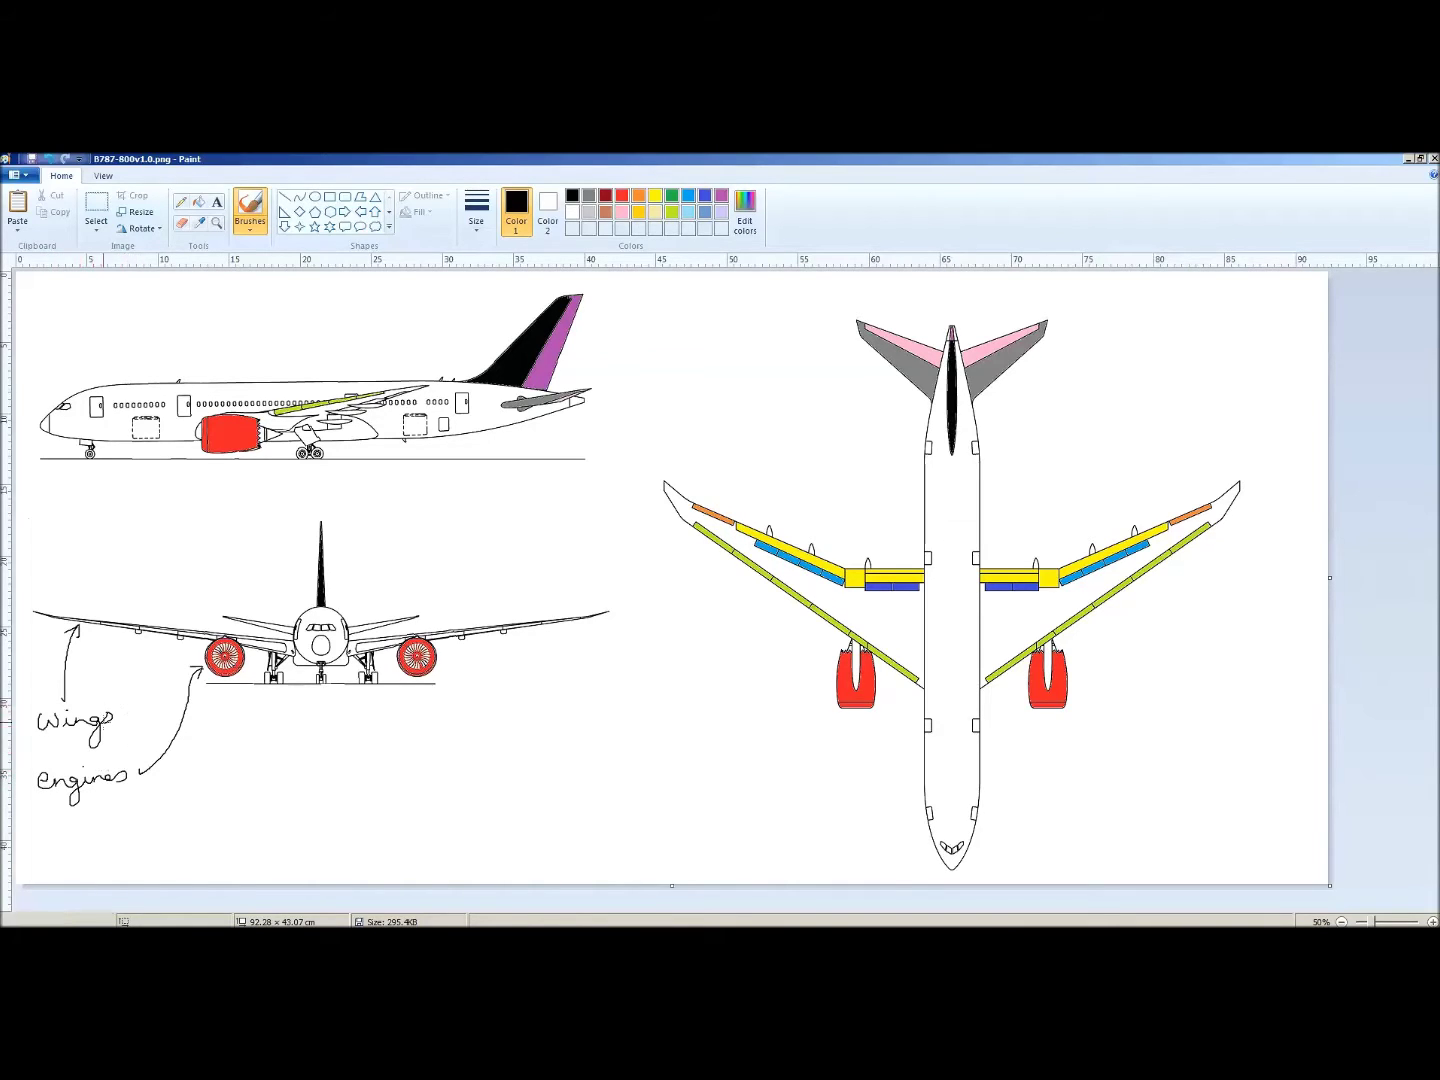
# Add the (lift) and (thrust) notes, then an arrow and label for the side-view fuselage
pyautogui.moveTo(32, 736)
pyautogui.mouseDown()
pyautogui.moveTo(62, 762)
pyautogui.moveTo(75, 729)
pyautogui.moveTo(100, 752)
pyautogui.moveTo(43, 738)
pyautogui.mouseUp()
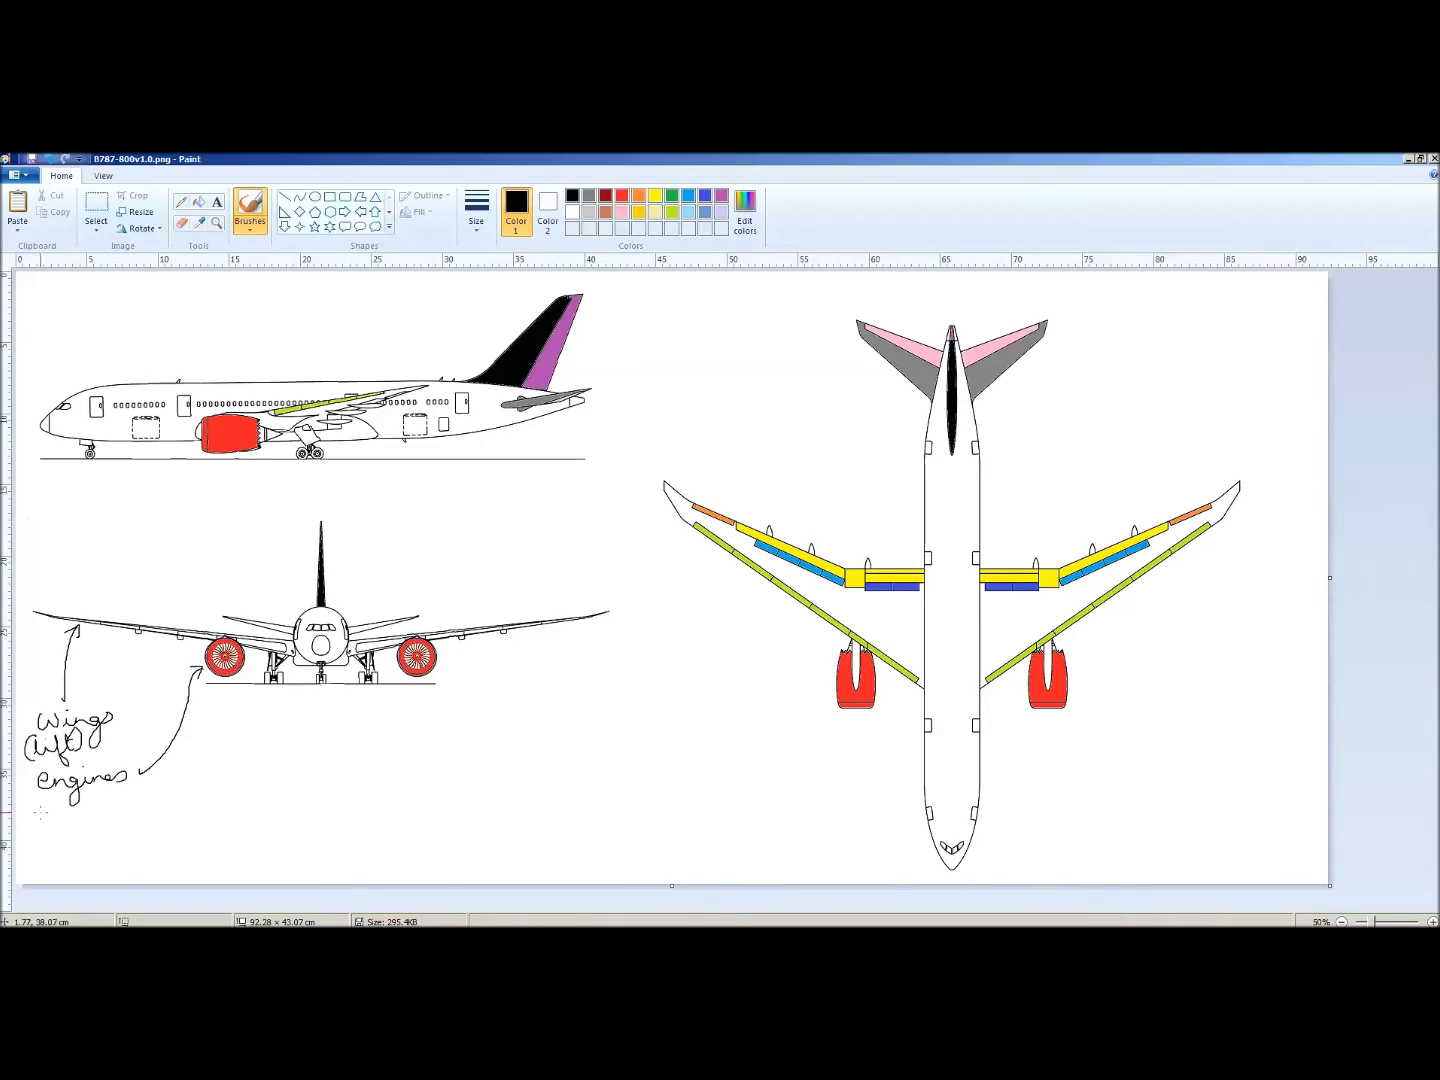
pyautogui.moveTo(45, 806)
pyautogui.mouseDown()
pyautogui.moveTo(47, 831)
pyautogui.moveTo(108, 815)
pyautogui.moveTo(110, 800)
pyautogui.moveTo(122, 812)
pyautogui.mouseUp()
pyautogui.moveTo(105, 333)
pyautogui.mouseDown()
pyautogui.moveTo(126, 380)
pyautogui.moveTo(130, 366)
pyautogui.mouseUp()
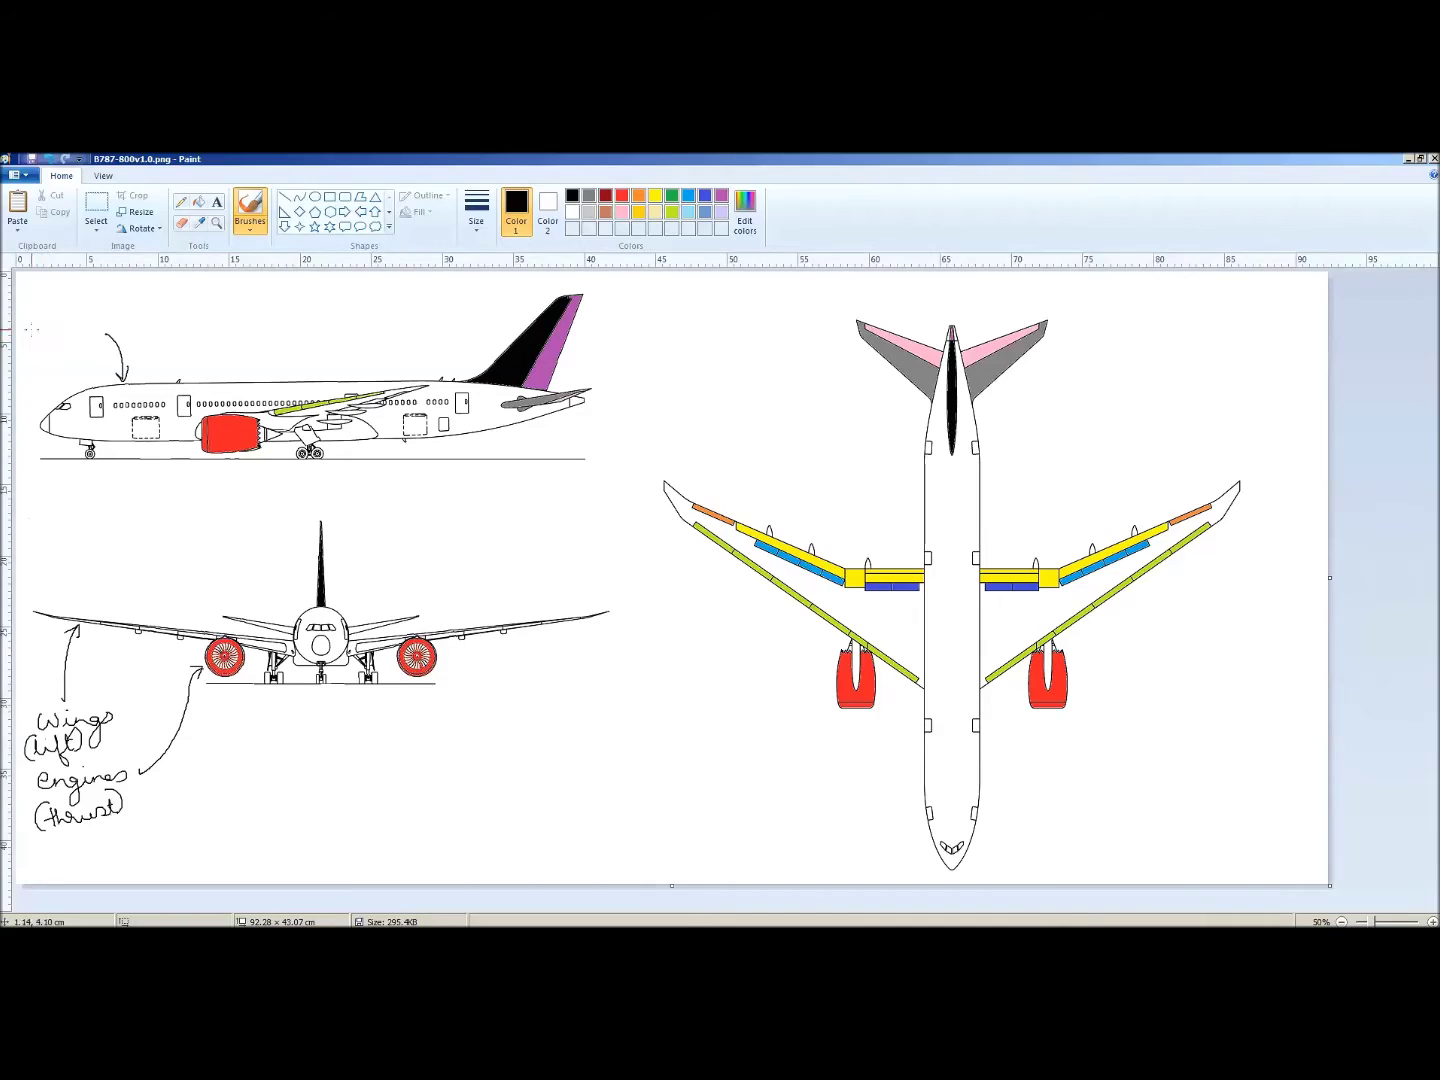
pyautogui.moveTo(32, 329)
pyautogui.mouseDown()
pyautogui.moveTo(130, 311)
pyautogui.moveTo(149, 332)
pyautogui.moveTo(157, 311)
pyautogui.moveTo(188, 319)
pyautogui.moveTo(194, 291)
pyautogui.moveTo(230, 299)
pyautogui.moveTo(231, 283)
pyautogui.moveTo(238, 310)
pyautogui.mouseUp()
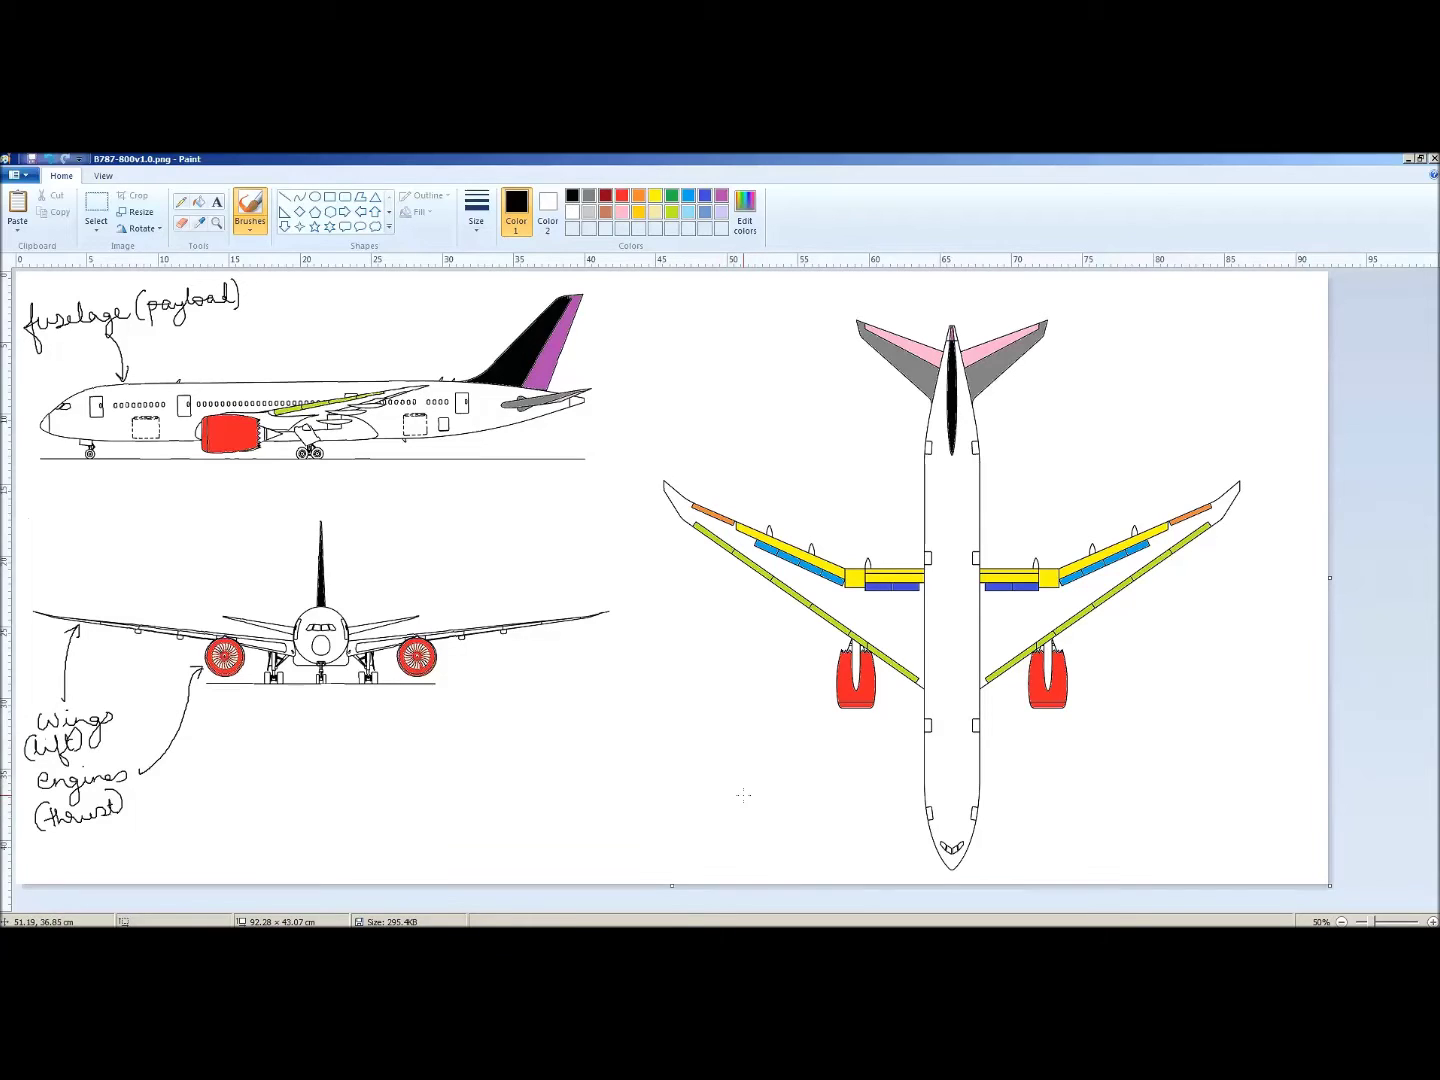
# Draw arrows, a centre dot and a sweeping curved arrow around the top-view nose
pyautogui.moveTo(736, 795); pyautogui.dragTo(872, 787)
pyautogui.moveTo(949, 793)
pyautogui.mouseDown()
pyautogui.moveTo(941, 819)
pyautogui.moveTo(958, 825)
pyautogui.mouseUp()
pyautogui.moveTo(950, 633); pyautogui.dragTo(951, 637)
pyautogui.moveTo(886, 848)
pyautogui.mouseDown()
pyautogui.moveTo(957, 878)
pyautogui.moveTo(1027, 846)
pyautogui.mouseUp()
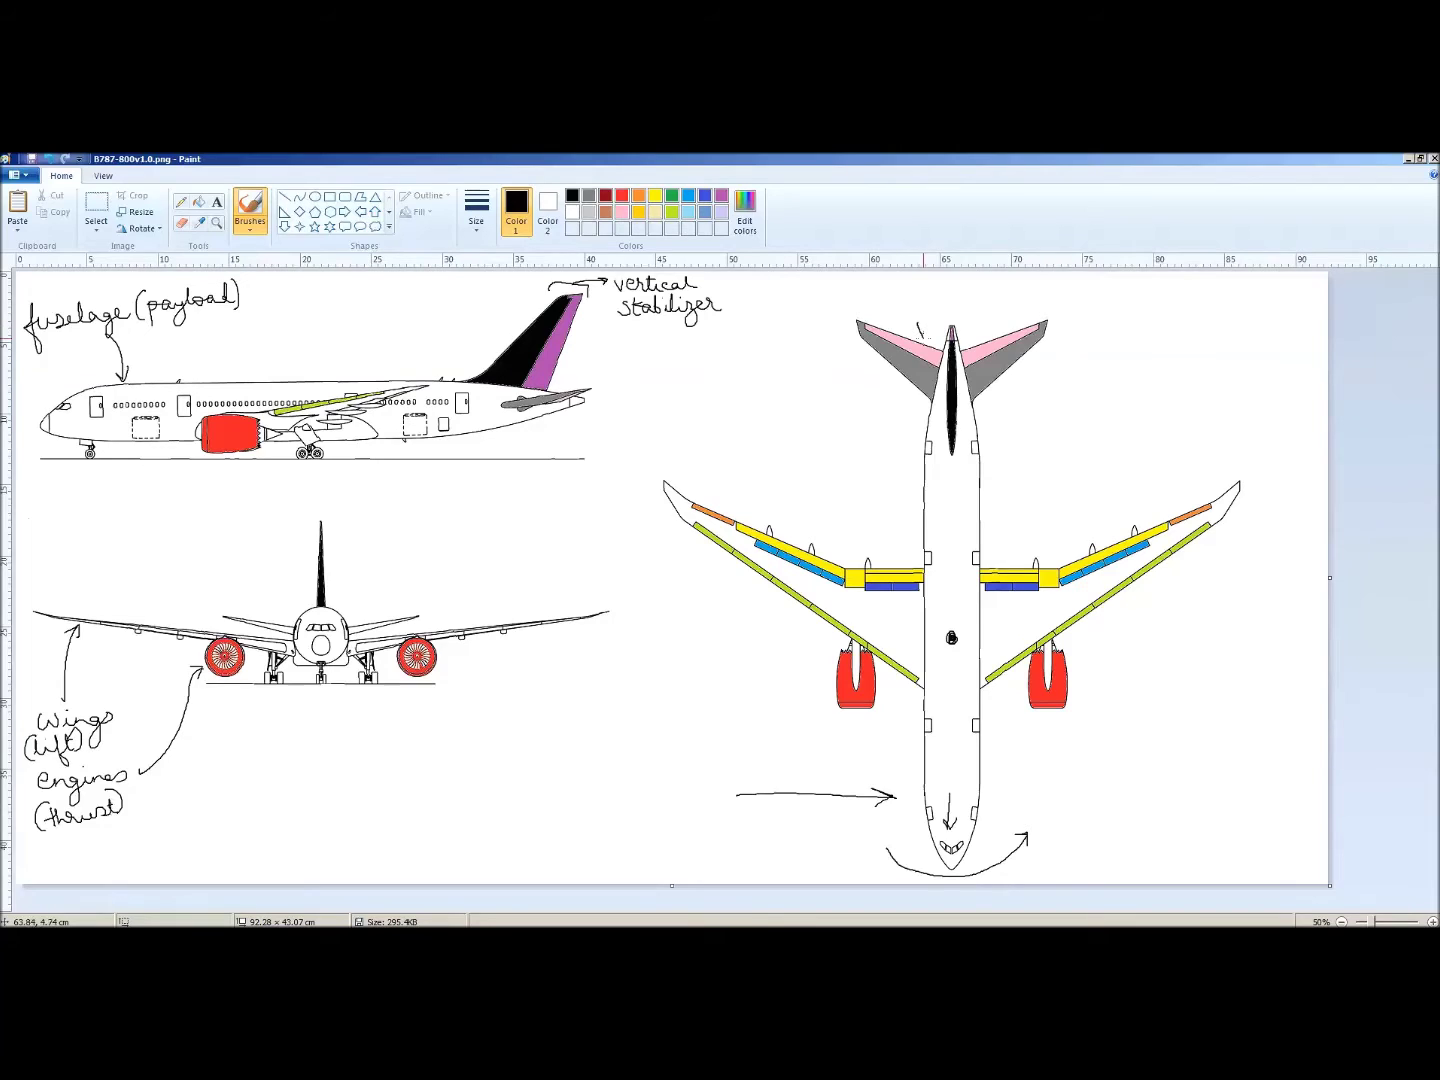
# Draw a line along the top-view tail fin, an arrow out from it, and an arc above
pyautogui.moveTo(923, 339)
pyautogui.mouseDown()
pyautogui.moveTo(974, 453)
pyautogui.moveTo(917, 325)
pyautogui.moveTo(960, 418)
pyautogui.mouseUp()
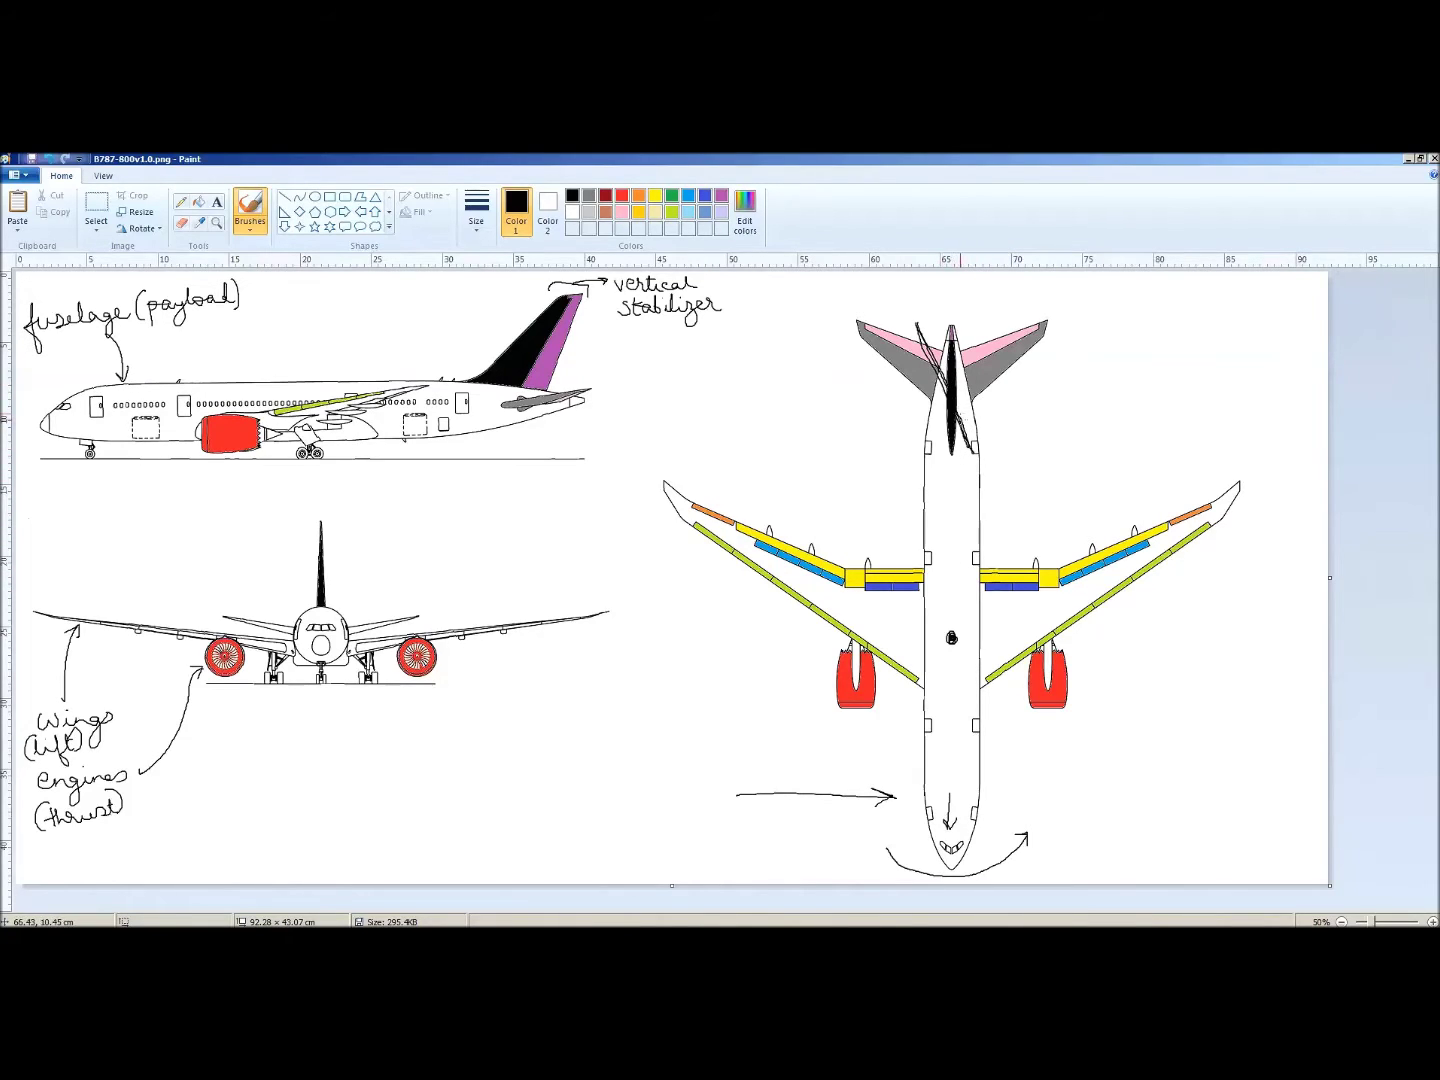
pyautogui.moveTo(963, 423); pyautogui.dragTo(1024, 400)
pyautogui.moveTo(851, 291)
pyautogui.mouseDown()
pyautogui.moveTo(909, 275)
pyautogui.moveTo(1030, 288)
pyautogui.moveTo(1057, 303)
pyautogui.moveTo(1046, 308)
pyautogui.mouseUp()
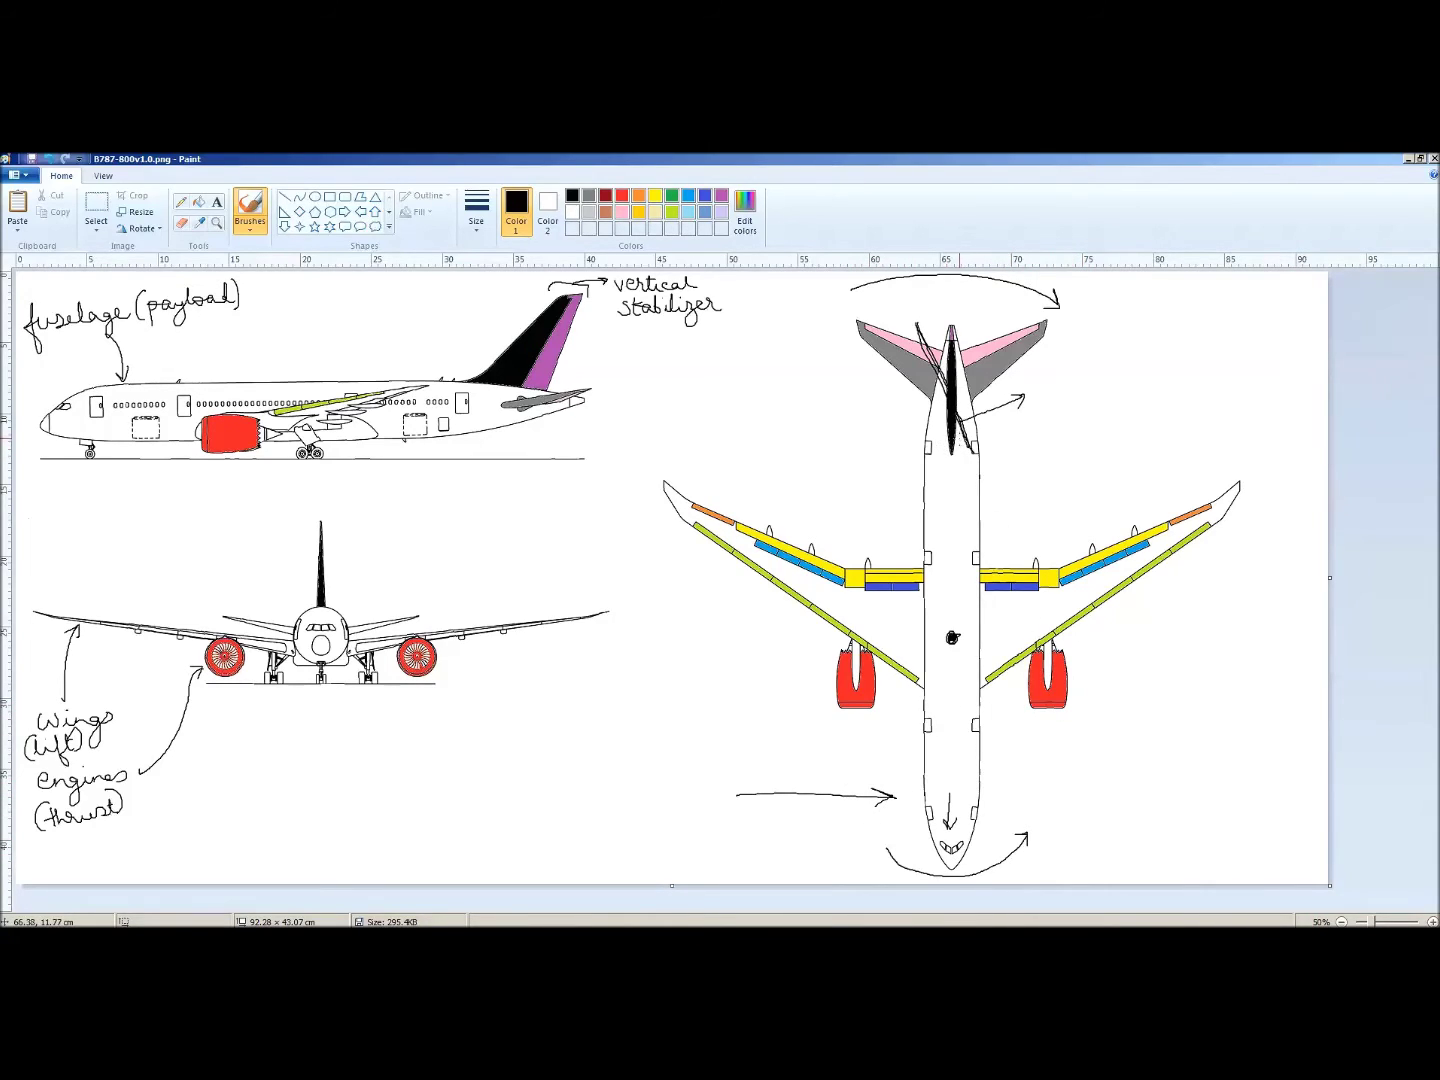
# Draw an up arrow below, a down arrow above, and a curved arrow by the front-view right wing
pyautogui.moveTo(491, 763); pyautogui.dragTo(491, 654)
pyautogui.moveTo(479, 678); pyautogui.dragTo(501, 676)
pyautogui.moveTo(491, 522)
pyautogui.mouseDown()
pyautogui.moveTo(484, 578)
pyautogui.moveTo(499, 580)
pyautogui.mouseUp()
pyautogui.moveTo(531, 651); pyautogui.dragTo(560, 738)
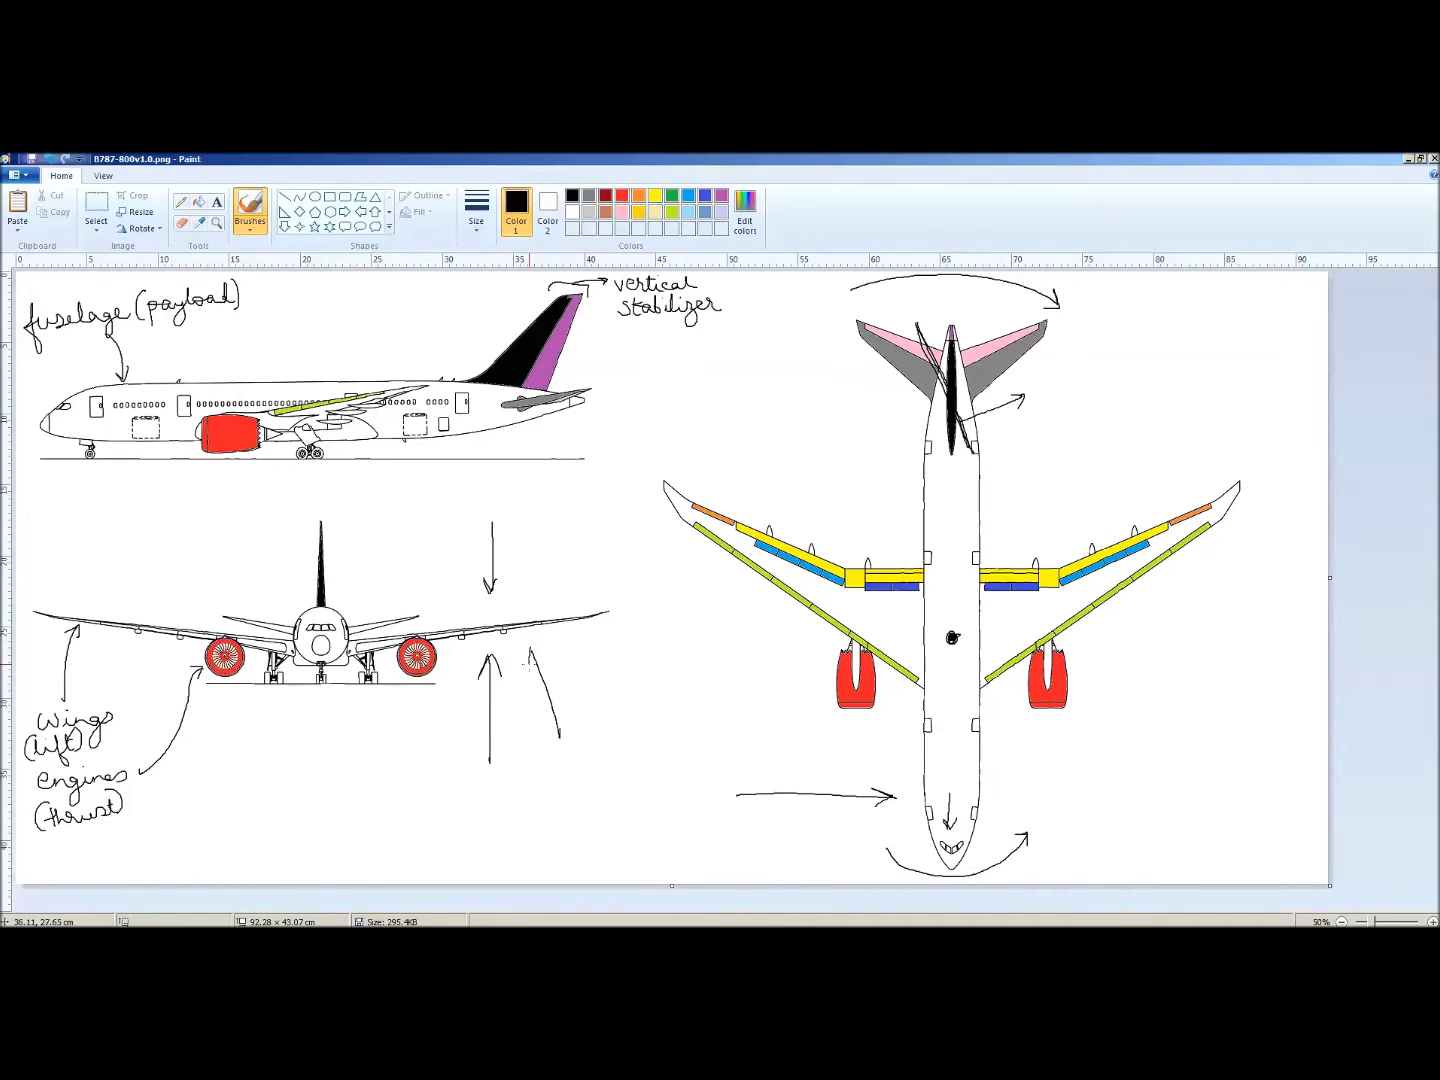
pyautogui.moveTo(525, 665); pyautogui.dragTo(545, 666)
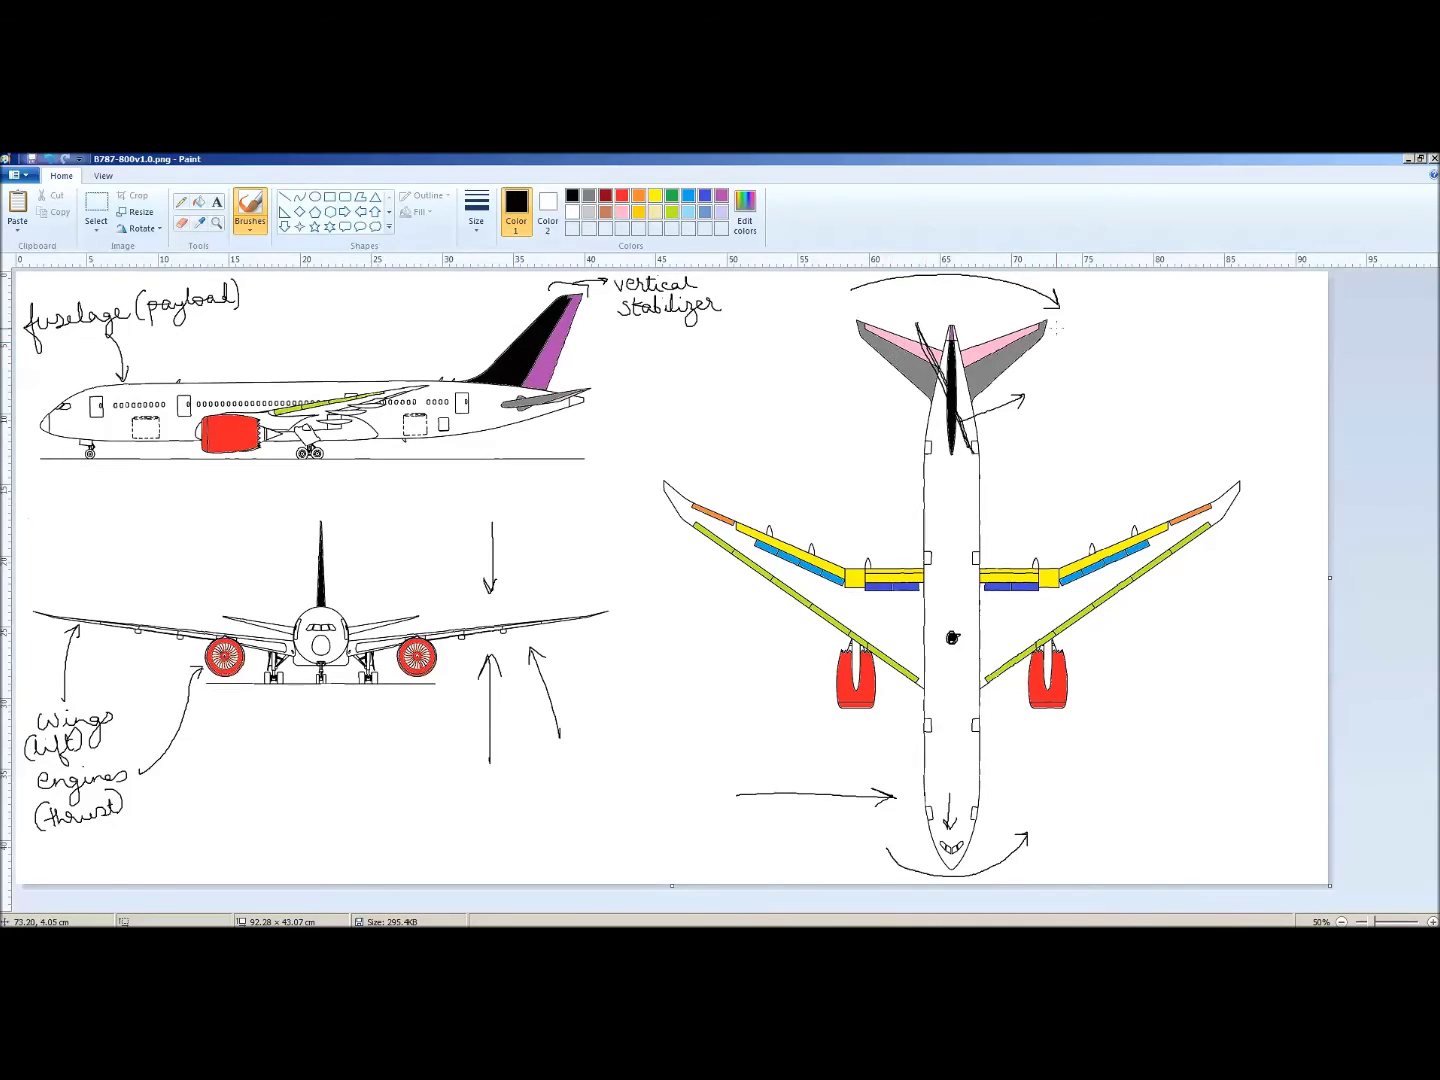
# Write 'horizontal stabilizer' by the top-view tailplane and draw a curved arrow at the side-view nose
pyautogui.moveTo(1058, 316)
pyautogui.mouseDown()
pyautogui.moveTo(1060, 340)
pyautogui.moveTo(1168, 303)
pyautogui.moveTo(1270, 299)
pyautogui.mouseUp()
pyautogui.moveTo(1135, 342); pyautogui.dragTo(1264, 346)
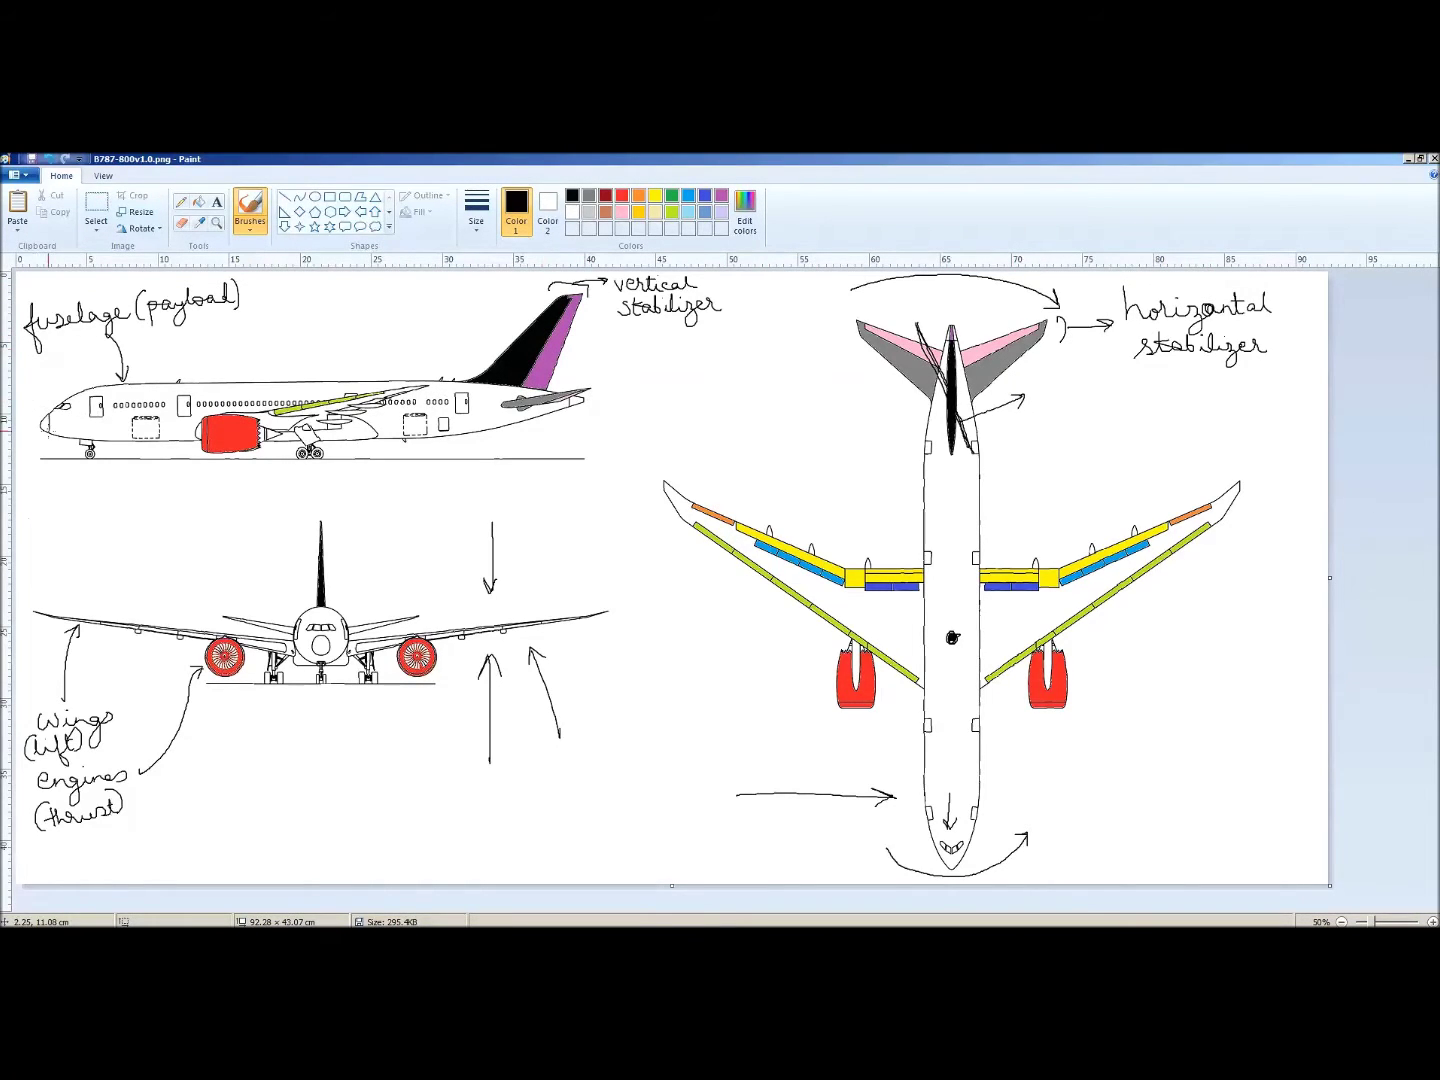
pyautogui.moveTo(57, 517)
pyautogui.mouseDown()
pyautogui.moveTo(42, 465)
pyautogui.moveTo(60, 462)
pyautogui.mouseUp()
pyautogui.moveTo(58, 483)
pyautogui.mouseDown()
pyautogui.moveTo(36, 466)
pyautogui.moveTo(28, 400)
pyautogui.moveTo(52, 386)
pyautogui.mouseUp()
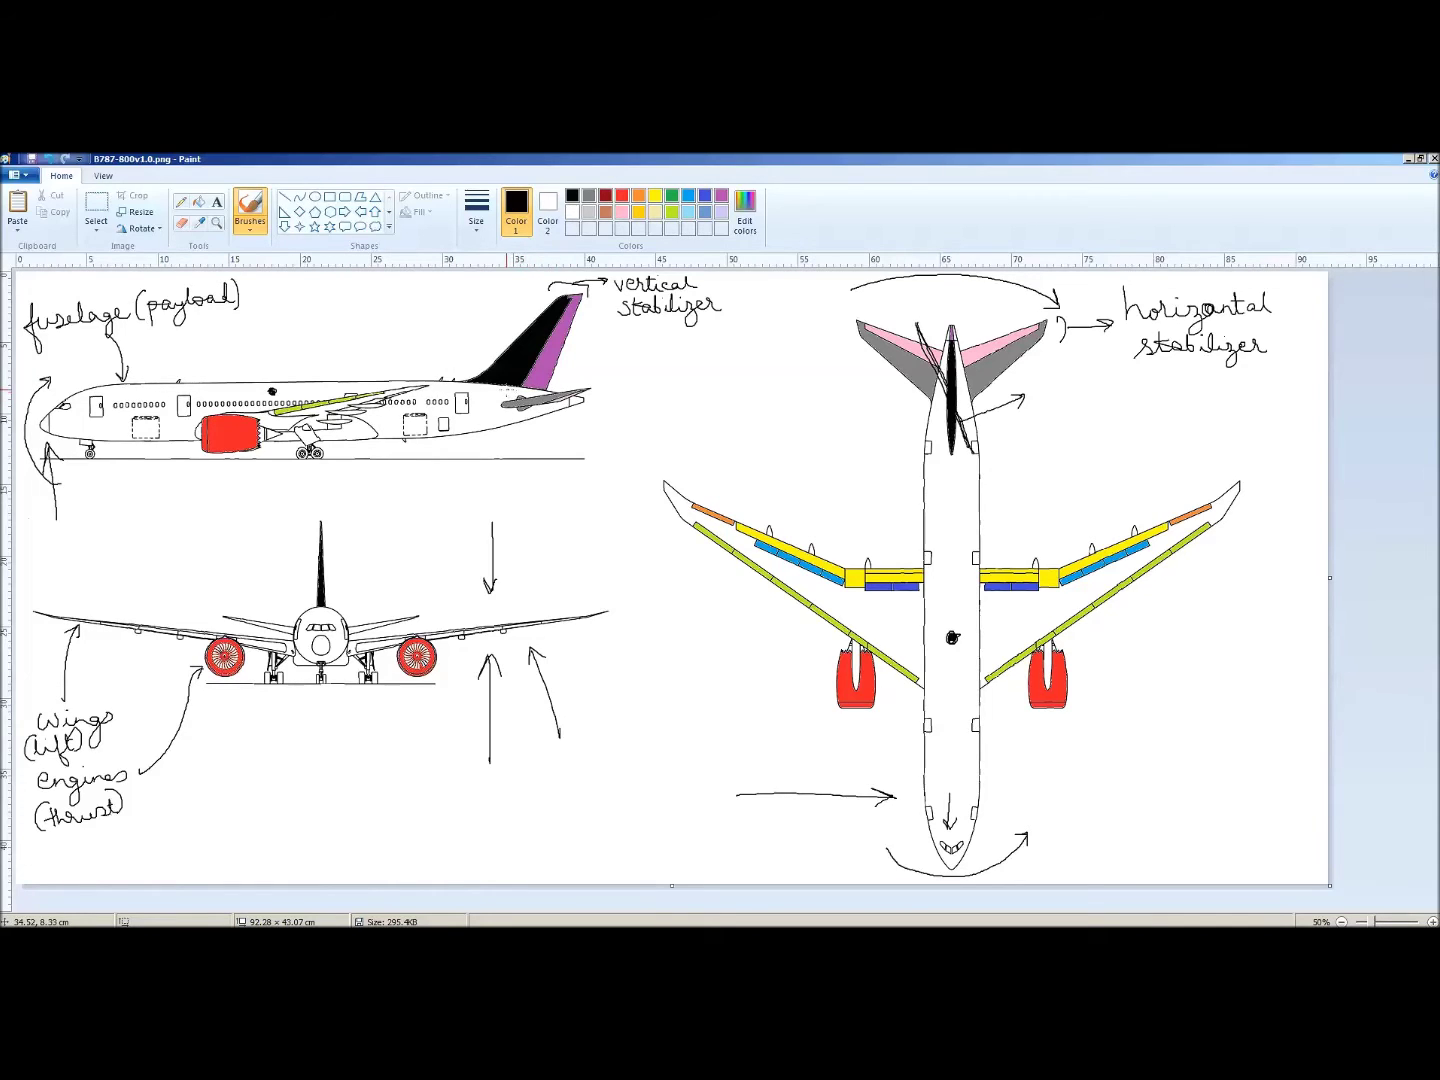
# Draw arrows across the side-view horizontal stabilizer and curving around the tail
pyautogui.moveTo(506, 386)
pyautogui.mouseDown()
pyautogui.moveTo(565, 414)
pyautogui.moveTo(522, 399)
pyautogui.moveTo(550, 411)
pyautogui.mouseUp()
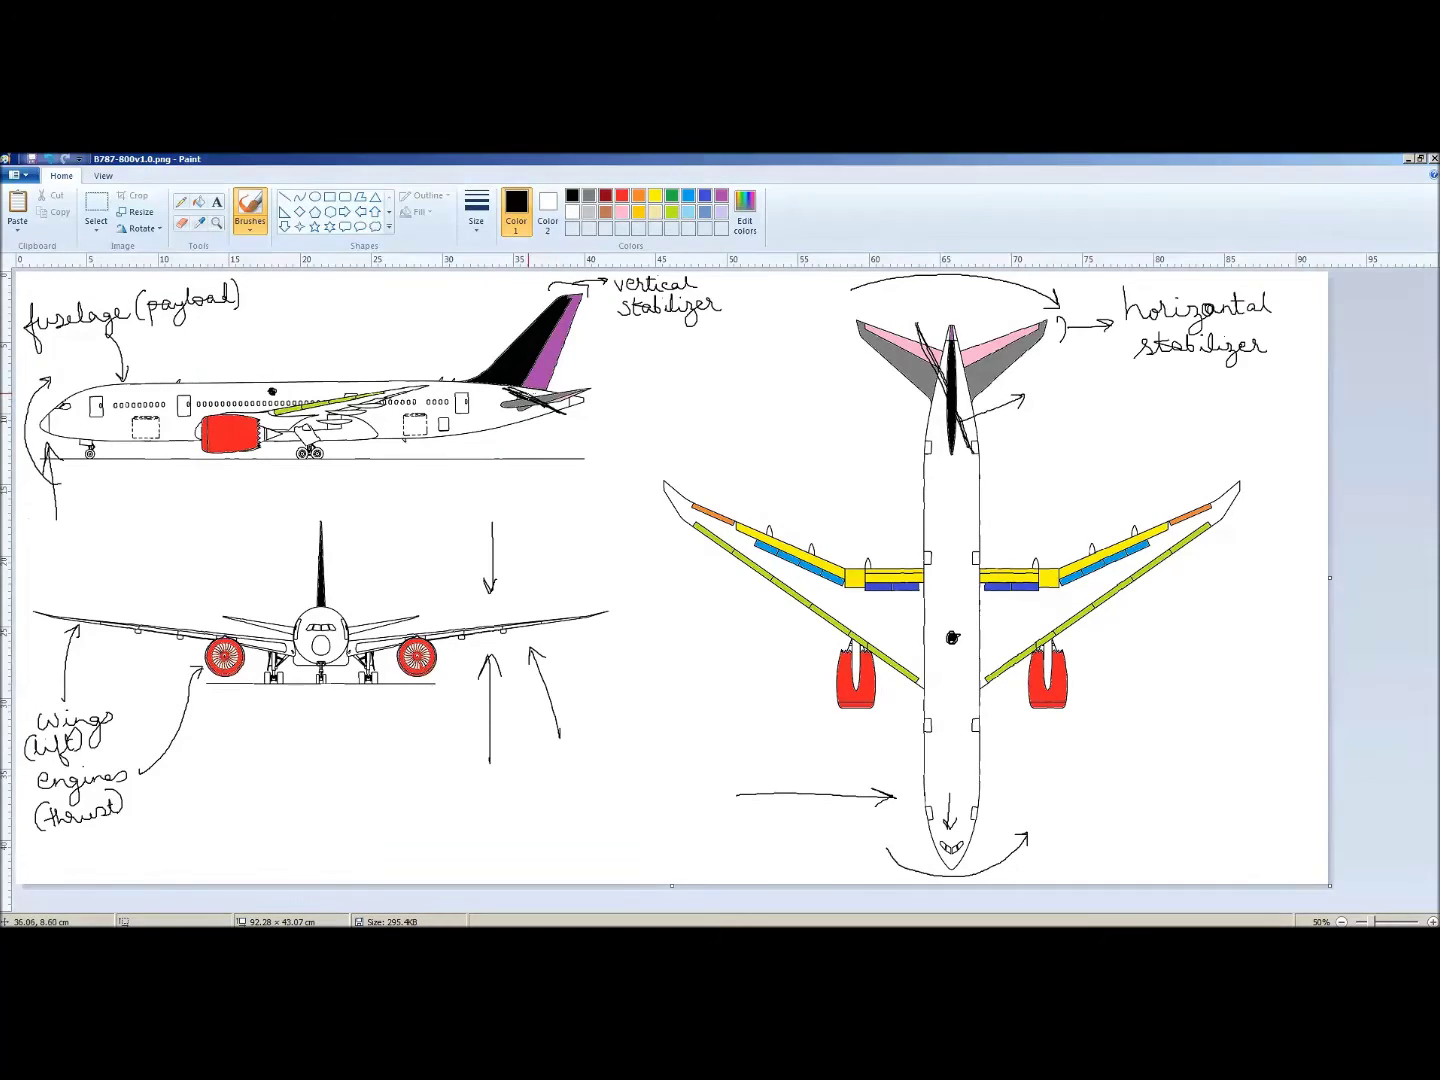
pyautogui.moveTo(535, 367)
pyautogui.mouseDown()
pyautogui.moveTo(530, 382)
pyautogui.moveTo(546, 381)
pyautogui.mouseUp()
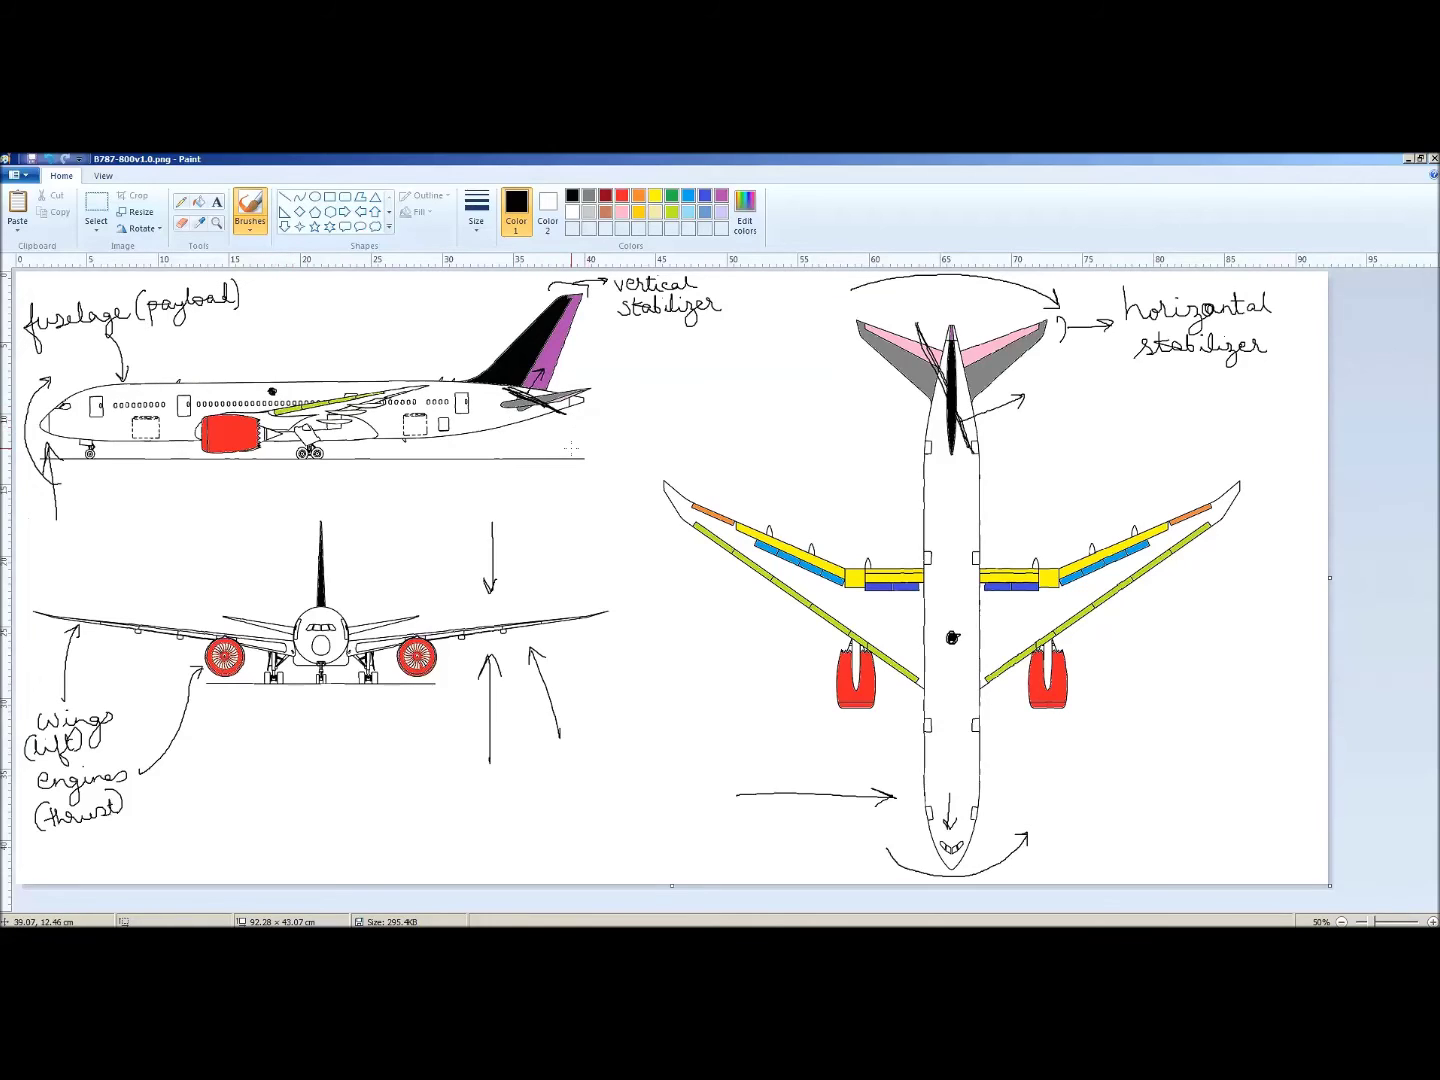
pyautogui.moveTo(571, 447)
pyautogui.mouseDown()
pyautogui.moveTo(612, 401)
pyautogui.moveTo(599, 372)
pyautogui.moveTo(612, 381)
pyautogui.mouseUp()
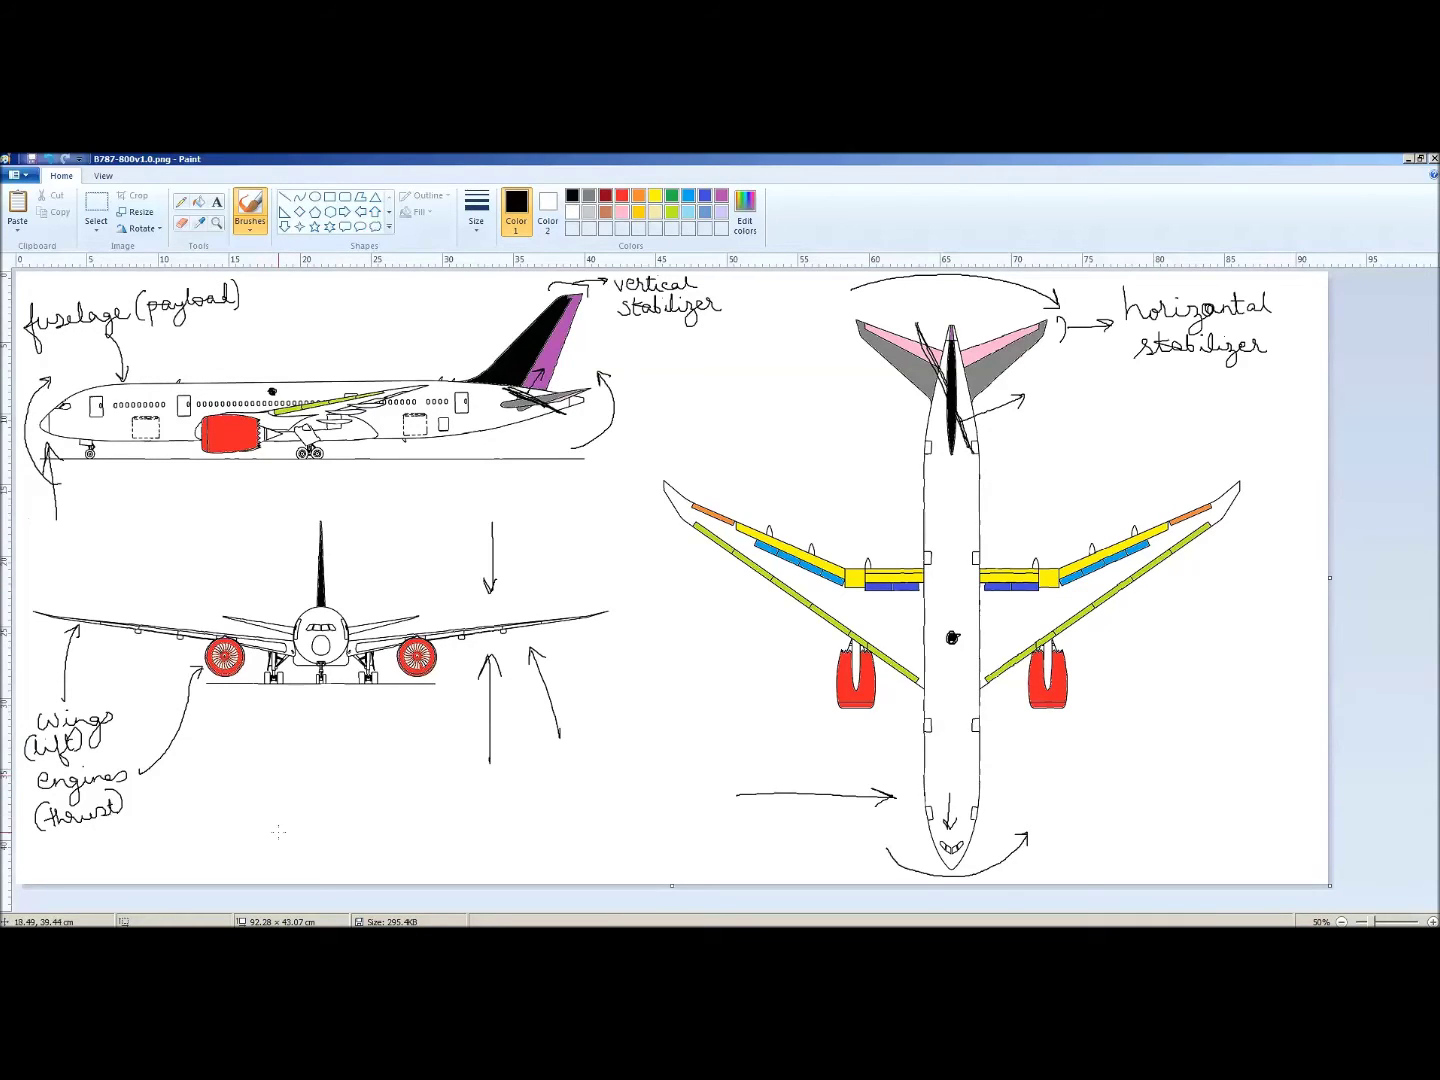
# Draw downward and curved arrows below the front-view gear and a curved arrow at the top-view left wingtip
pyautogui.moveTo(321, 708); pyautogui.dragTo(320, 773)
pyautogui.moveTo(314, 761); pyautogui.dragTo(328, 761)
pyautogui.moveTo(335, 713); pyautogui.dragTo(375, 765)
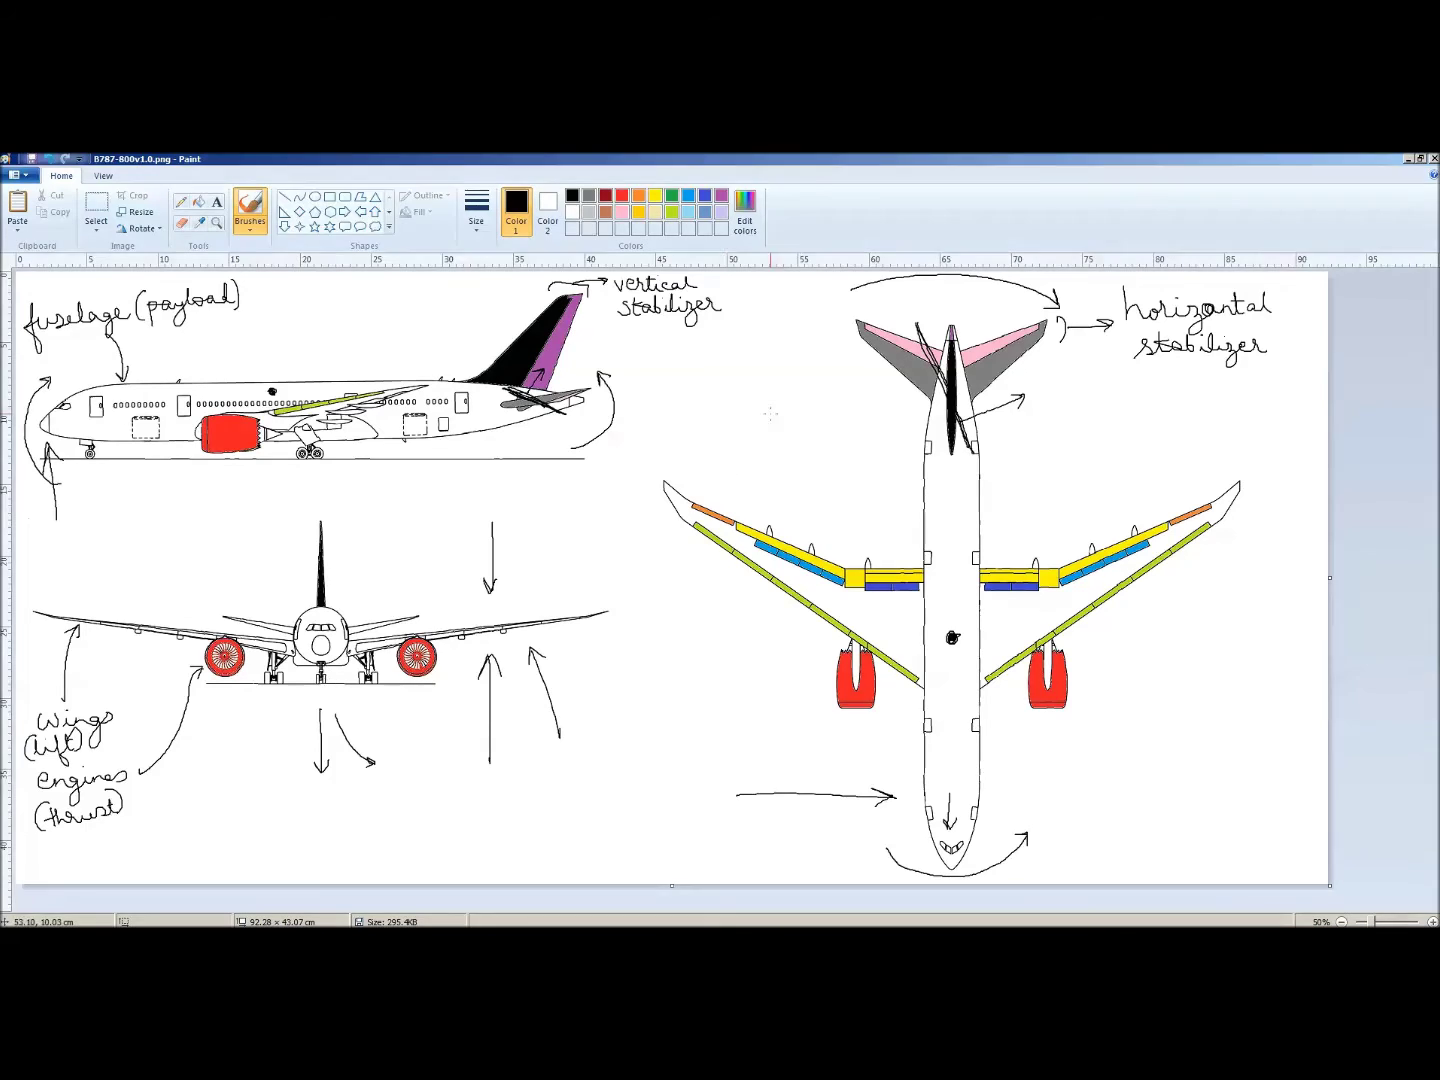
pyautogui.moveTo(715, 453)
pyautogui.mouseDown()
pyautogui.moveTo(707, 500)
pyautogui.moveTo(699, 491)
pyautogui.mouseUp()
pyautogui.moveTo(706, 505); pyautogui.dragTo(715, 496)
# Handwrite 'ailerons' above the top-view wing with '(roll)' beneath it
pyautogui.moveTo(1160, 453); pyautogui.dragTo(1186, 507)
pyautogui.moveTo(1186, 508); pyautogui.dragTo(1191, 488)
pyautogui.moveTo(684, 432)
pyautogui.mouseDown()
pyautogui.moveTo(687, 447)
pyautogui.moveTo(785, 437)
pyautogui.mouseUp()
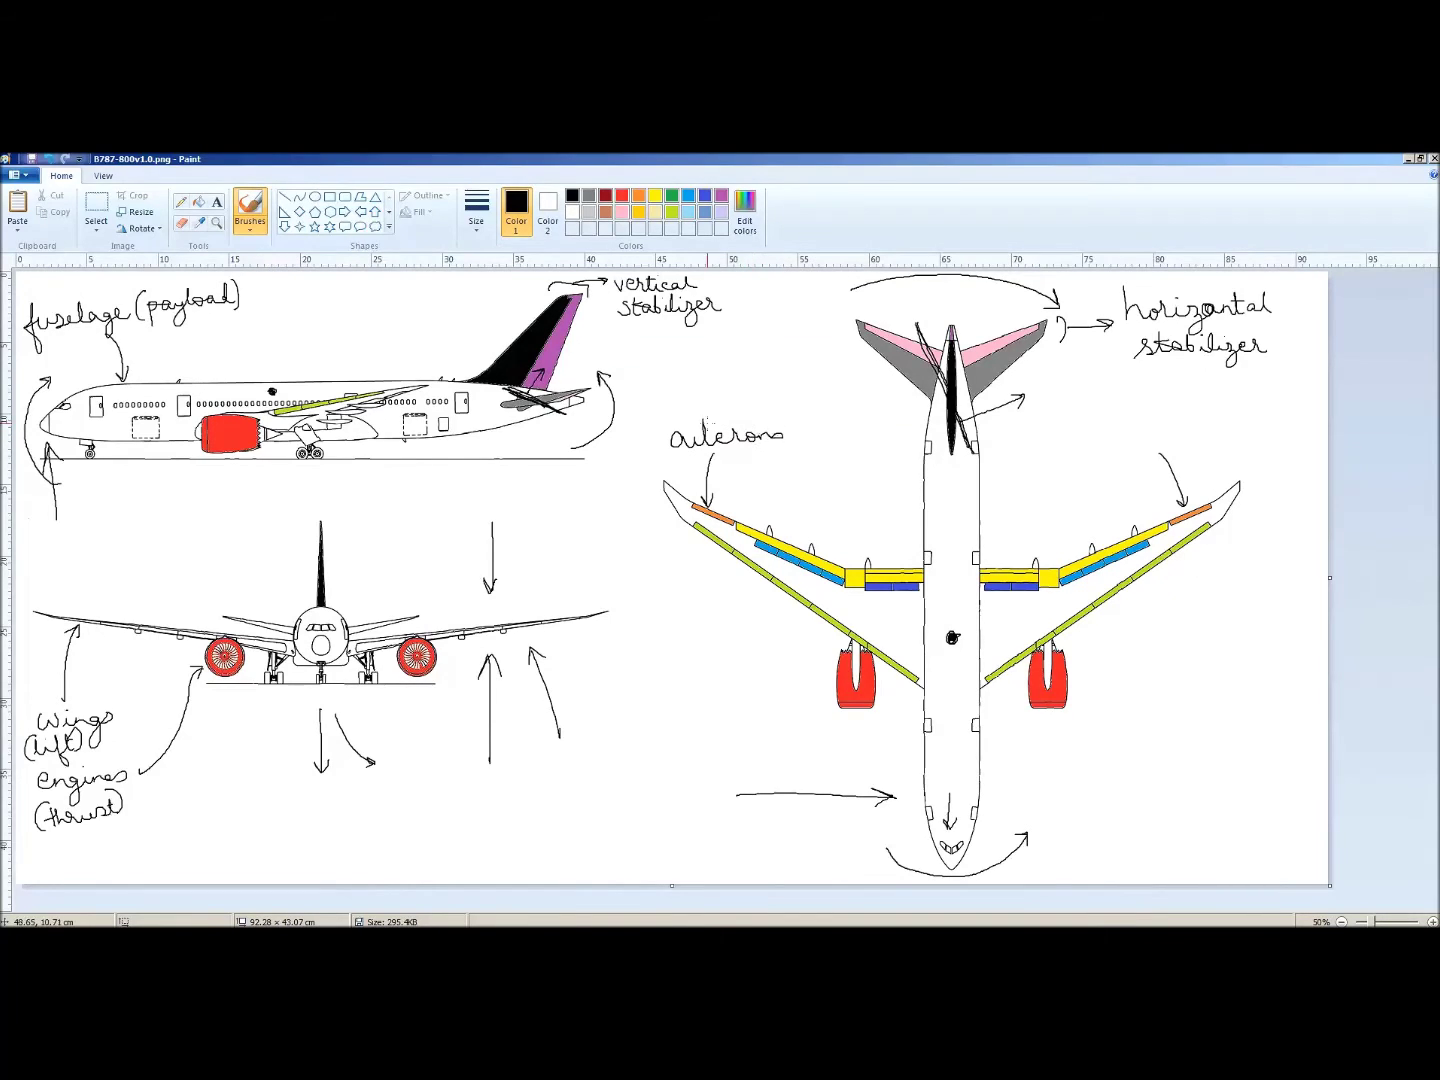
pyautogui.click(693, 426)
pyautogui.moveTo(729, 451)
pyautogui.mouseDown()
pyautogui.moveTo(727, 469)
pyautogui.moveTo(784, 450)
pyautogui.moveTo(794, 469)
pyautogui.mouseUp()
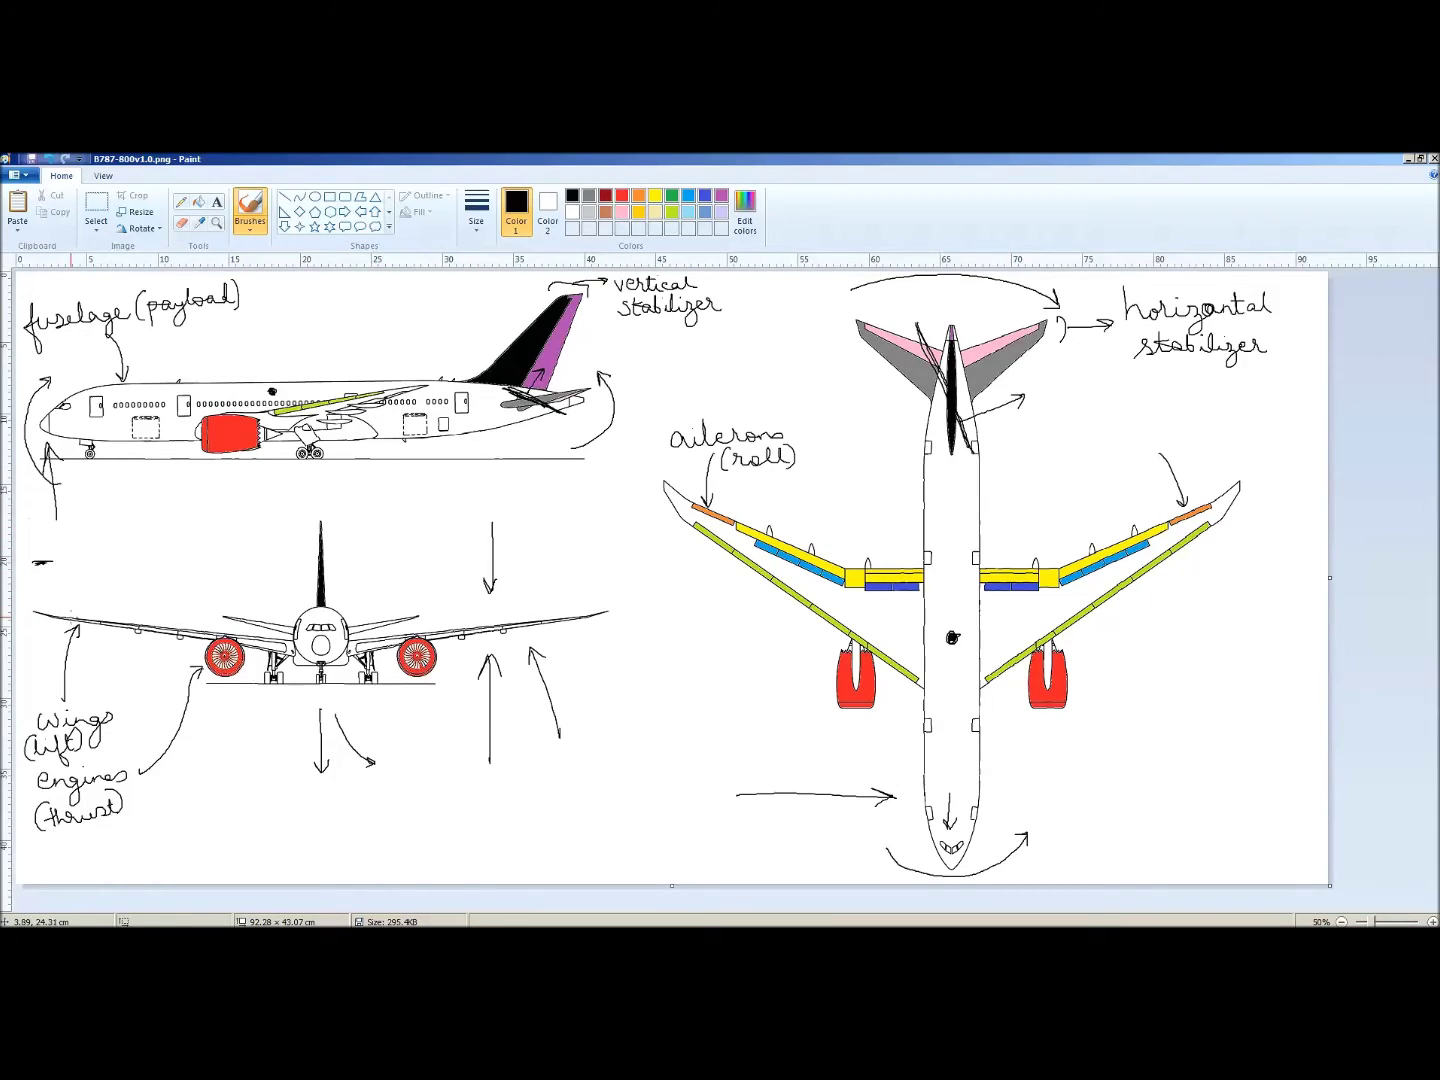
# Sketch the raised left and lowered right ailerons on the front view, plus a line up from the side-view fuselage
pyautogui.moveTo(70, 613)
pyautogui.mouseDown()
pyautogui.moveTo(133, 608)
pyautogui.moveTo(135, 620)
pyautogui.mouseUp()
pyautogui.moveTo(513, 627)
pyautogui.mouseDown()
pyautogui.moveTo(561, 640)
pyautogui.moveTo(580, 627)
pyautogui.mouseUp()
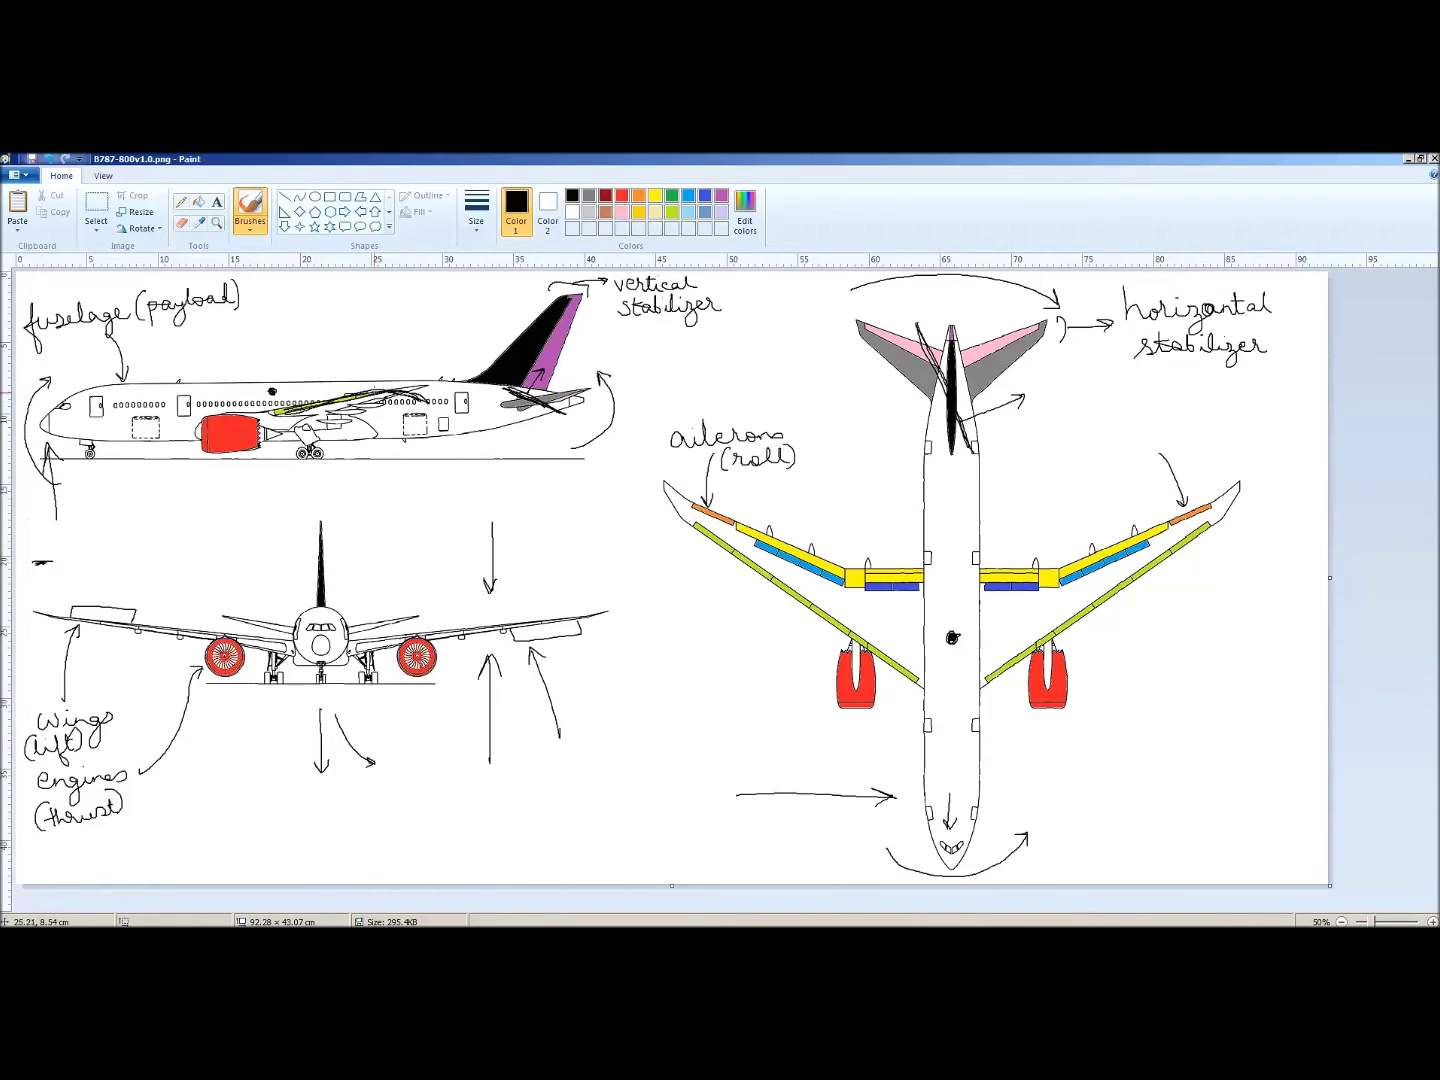
pyautogui.moveTo(352, 396); pyautogui.dragTo(332, 347)
# Draw upward arrows by both front-view wings and a double-headed curved roll arrow over the tail
pyautogui.moveTo(538, 618)
pyautogui.mouseDown()
pyautogui.moveTo(506, 544)
pyautogui.moveTo(526, 547)
pyautogui.mouseUp()
pyautogui.moveTo(128, 618); pyautogui.dragTo(129, 574)
pyautogui.moveTo(128, 574); pyautogui.dragTo(135, 585)
pyautogui.moveTo(379, 528)
pyautogui.mouseDown()
pyautogui.moveTo(355, 492)
pyautogui.moveTo(328, 487)
pyautogui.moveTo(302, 507)
pyautogui.mouseUp()
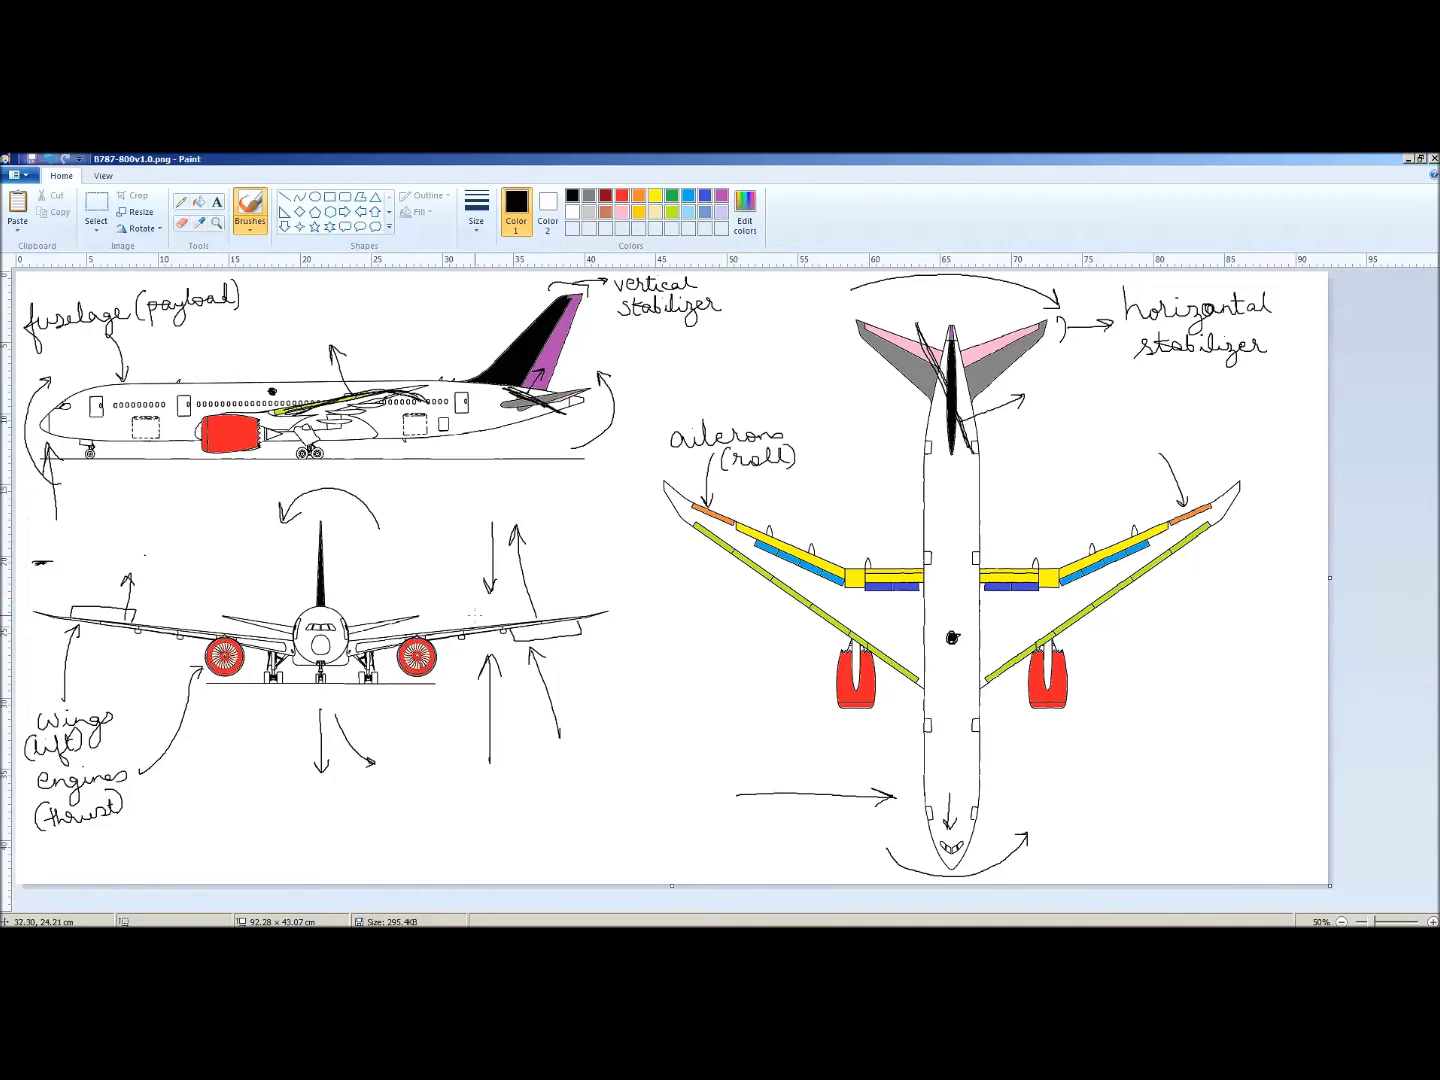
pyautogui.moveTo(367, 516); pyautogui.dragTo(378, 528)
# Add a second curved arrow under the top-view nose, an arrow to the rudder, and write 'yaw'
pyautogui.moveTo(876, 838)
pyautogui.mouseDown()
pyautogui.moveTo(932, 878)
pyautogui.moveTo(993, 869)
pyautogui.moveTo(1027, 834)
pyautogui.moveTo(1007, 830)
pyautogui.moveTo(1029, 850)
pyautogui.moveTo(961, 865)
pyautogui.moveTo(904, 841)
pyautogui.mouseUp()
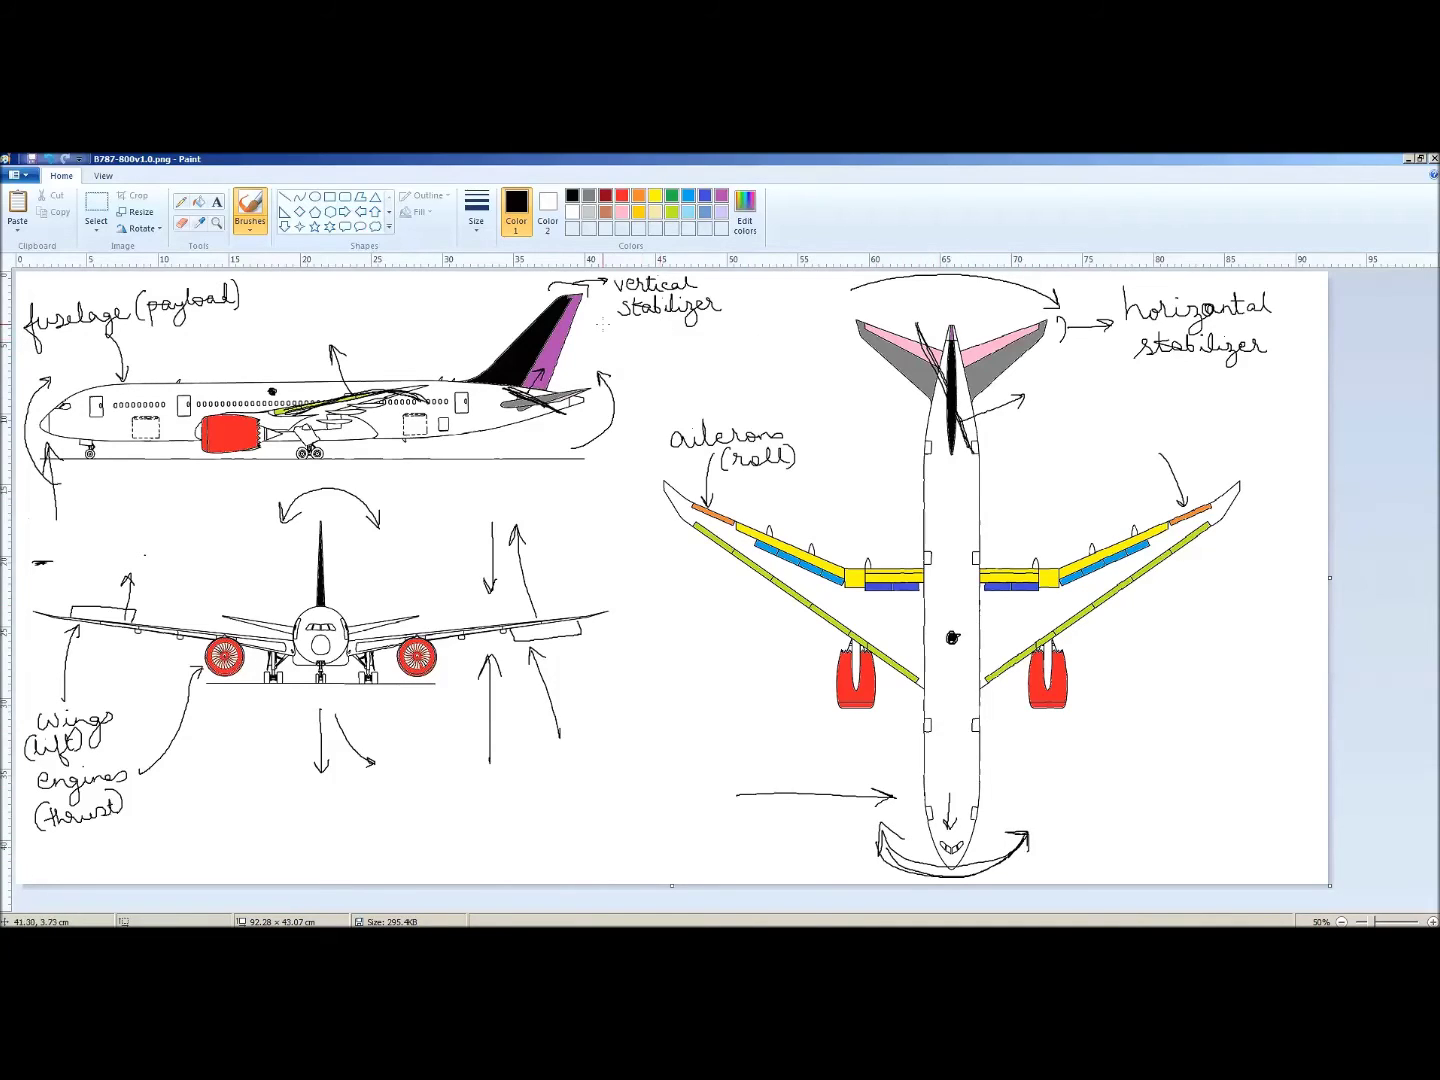
pyautogui.moveTo(587, 322)
pyautogui.mouseDown()
pyautogui.moveTo(575, 329)
pyautogui.moveTo(605, 331)
pyautogui.moveTo(589, 339)
pyautogui.moveTo(707, 340)
pyautogui.moveTo(660, 365)
pyautogui.moveTo(682, 362)
pyautogui.mouseUp()
pyautogui.moveTo(944, 316); pyautogui.dragTo(962, 318)
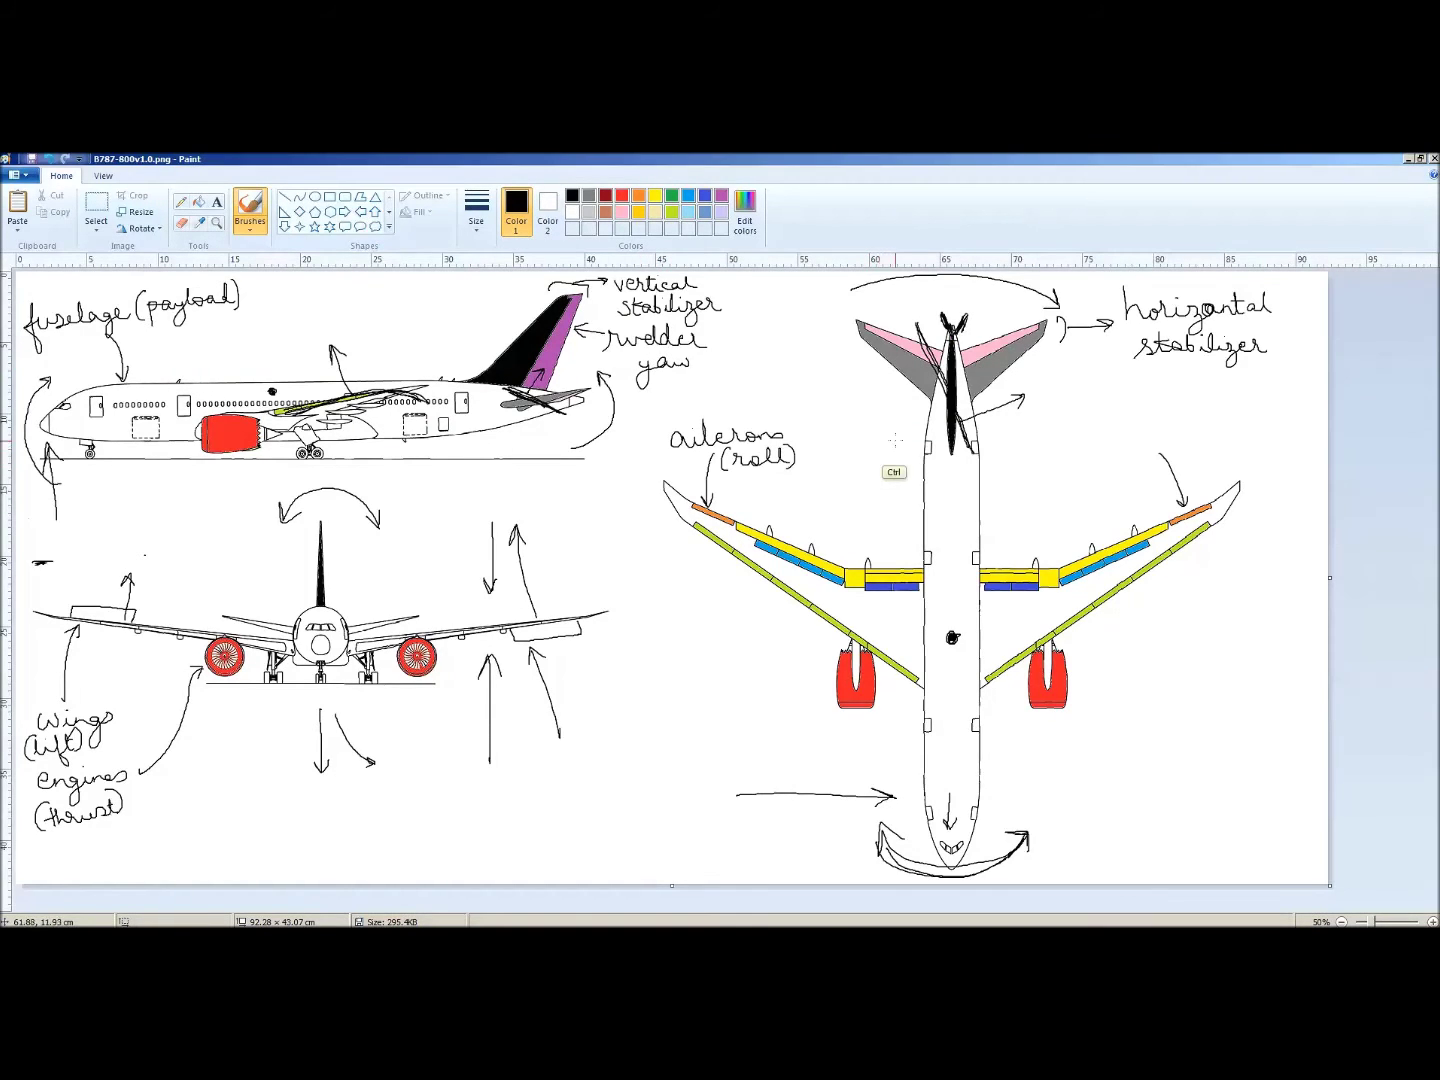
pyautogui.hotkey('ctrl', 'z')
# Draw a bold sideways arrow from the top-view tail and curved arrows toward the right wingtip and nose
pyautogui.moveTo(963, 381); pyautogui.dragTo(1050, 378)
pyautogui.moveTo(1049, 378); pyautogui.dragTo(1036, 389)
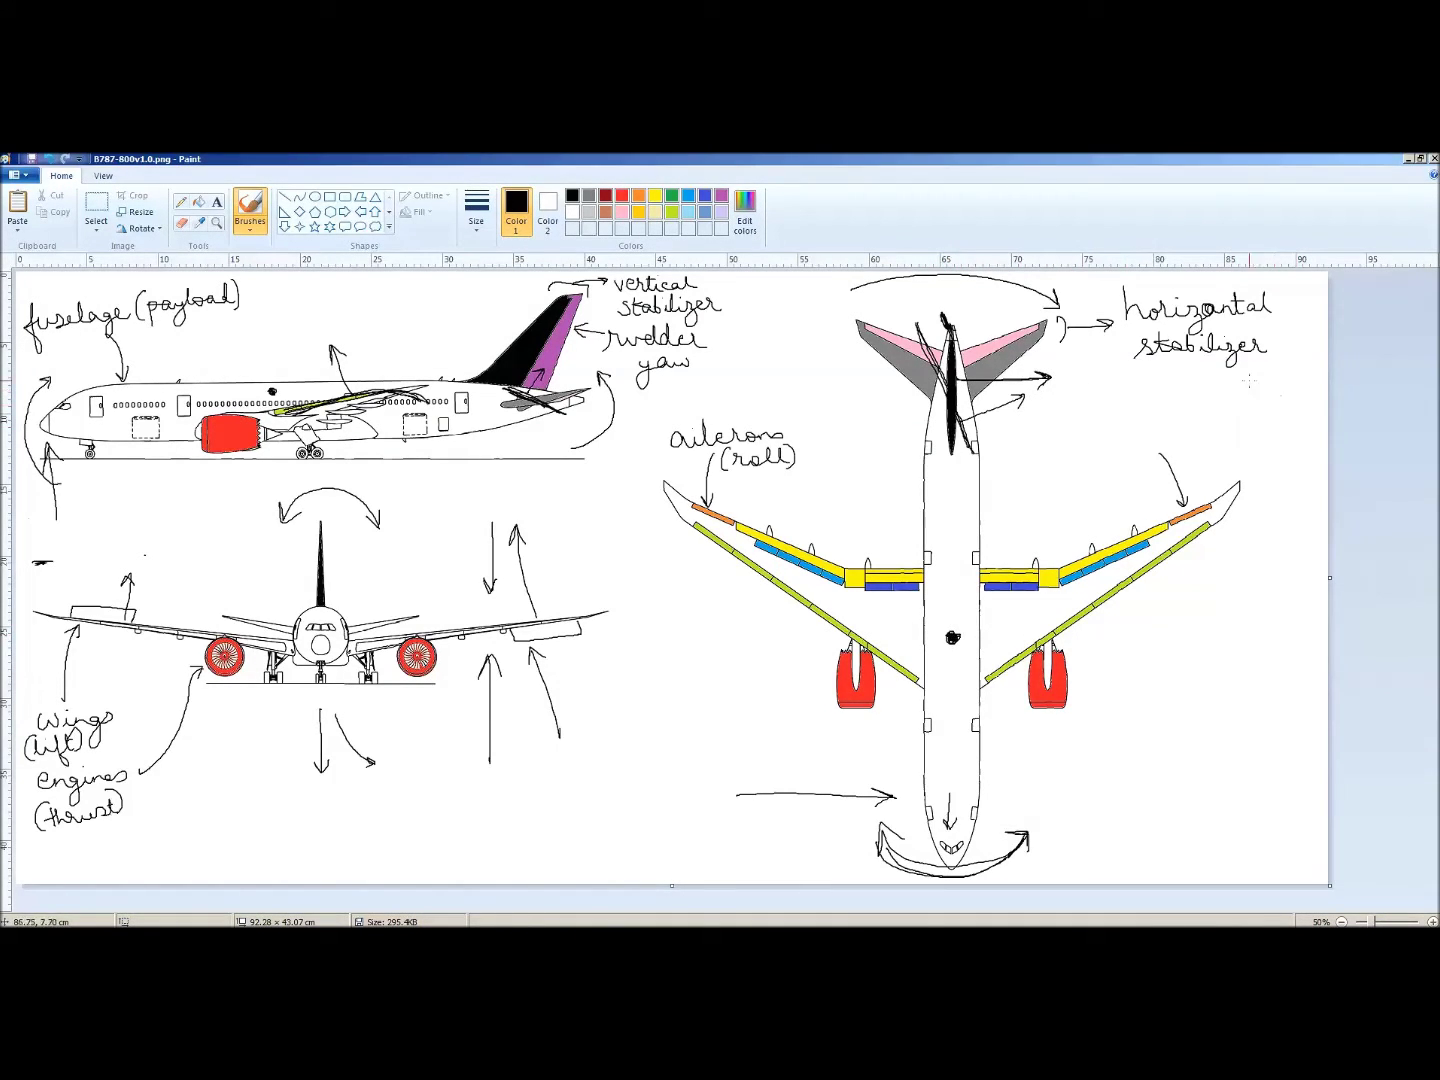
pyautogui.moveTo(1265, 379)
pyautogui.mouseDown()
pyautogui.moveTo(1306, 445)
pyautogui.moveTo(1261, 521)
pyautogui.moveTo(1276, 510)
pyautogui.mouseUp()
pyautogui.moveTo(1036, 848)
pyautogui.mouseDown()
pyautogui.moveTo(925, 871)
pyautogui.moveTo(882, 826)
pyautogui.moveTo(908, 838)
pyautogui.moveTo(879, 851)
pyautogui.moveTo(935, 841)
pyautogui.mouseUp()
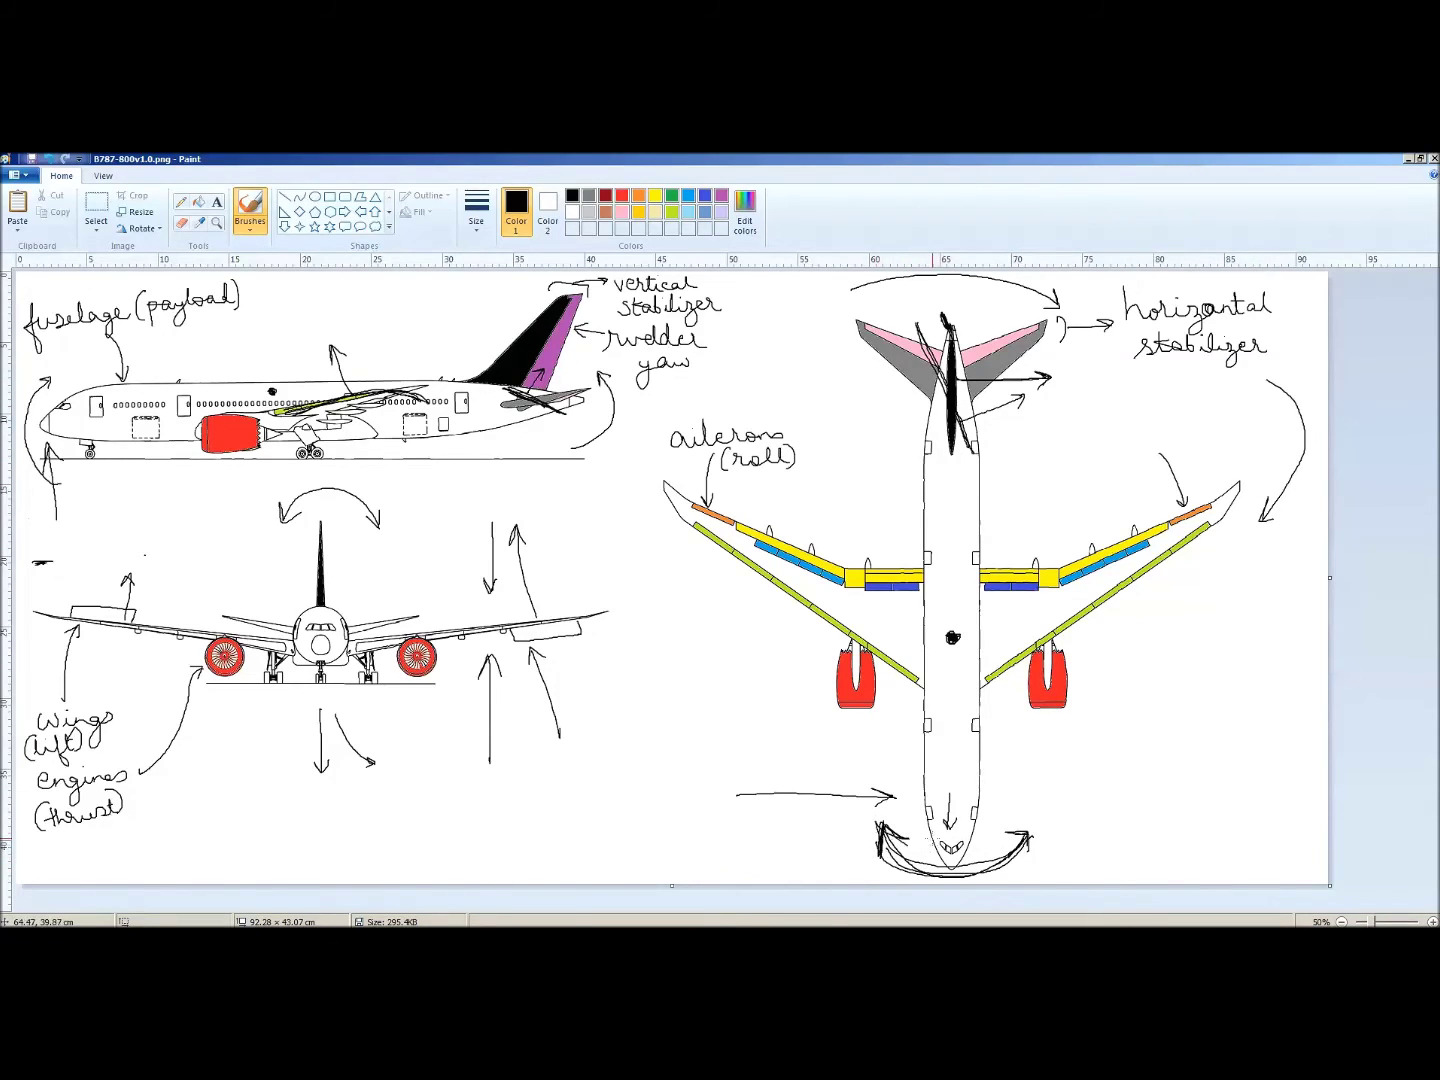
# Sketch the deflected rudder with a leftward tail arrow and enlarge the nose yaw arrowhead
pyautogui.moveTo(941, 317); pyautogui.dragTo(962, 317)
pyautogui.moveTo(949, 382); pyautogui.dragTo(841, 392)
pyautogui.moveTo(976, 873)
pyautogui.mouseDown()
pyautogui.moveTo(1040, 822)
pyautogui.moveTo(1012, 836)
pyautogui.moveTo(1028, 859)
pyautogui.mouseUp()
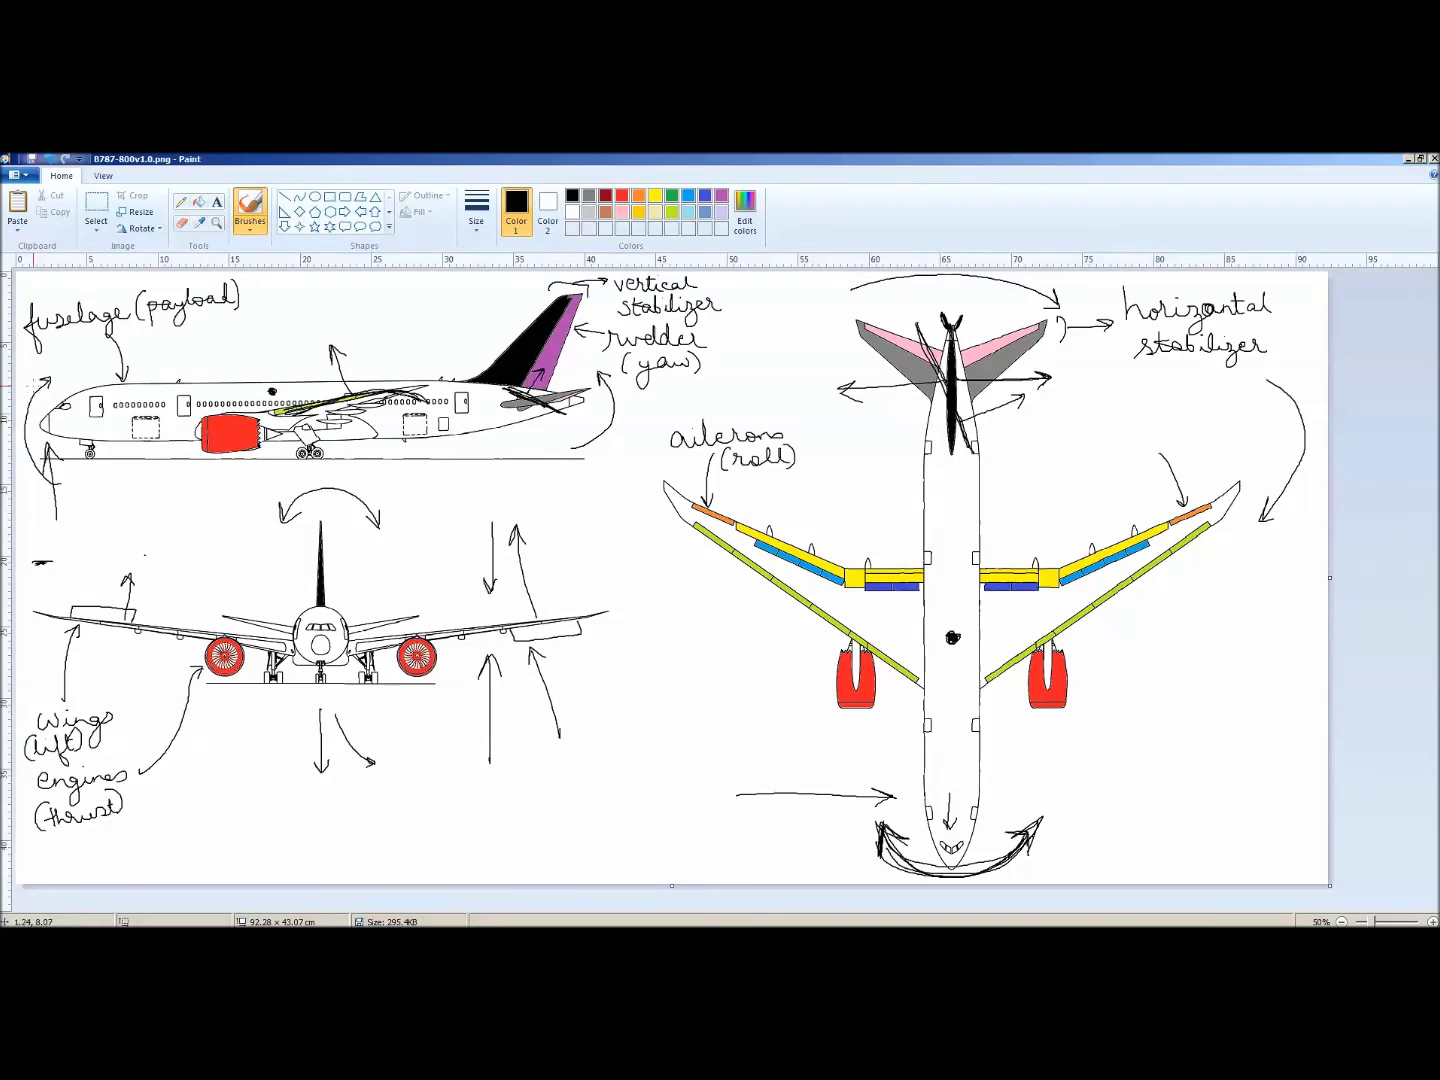
# Thicken the side-view nose arrowhead and write 'elevators (pitch)' with an arrow to the left elevator
pyautogui.moveTo(30, 381)
pyautogui.mouseDown()
pyautogui.moveTo(52, 371)
pyautogui.moveTo(38, 378)
pyautogui.mouseUp()
pyautogui.moveTo(871, 297); pyautogui.dragTo(897, 333)
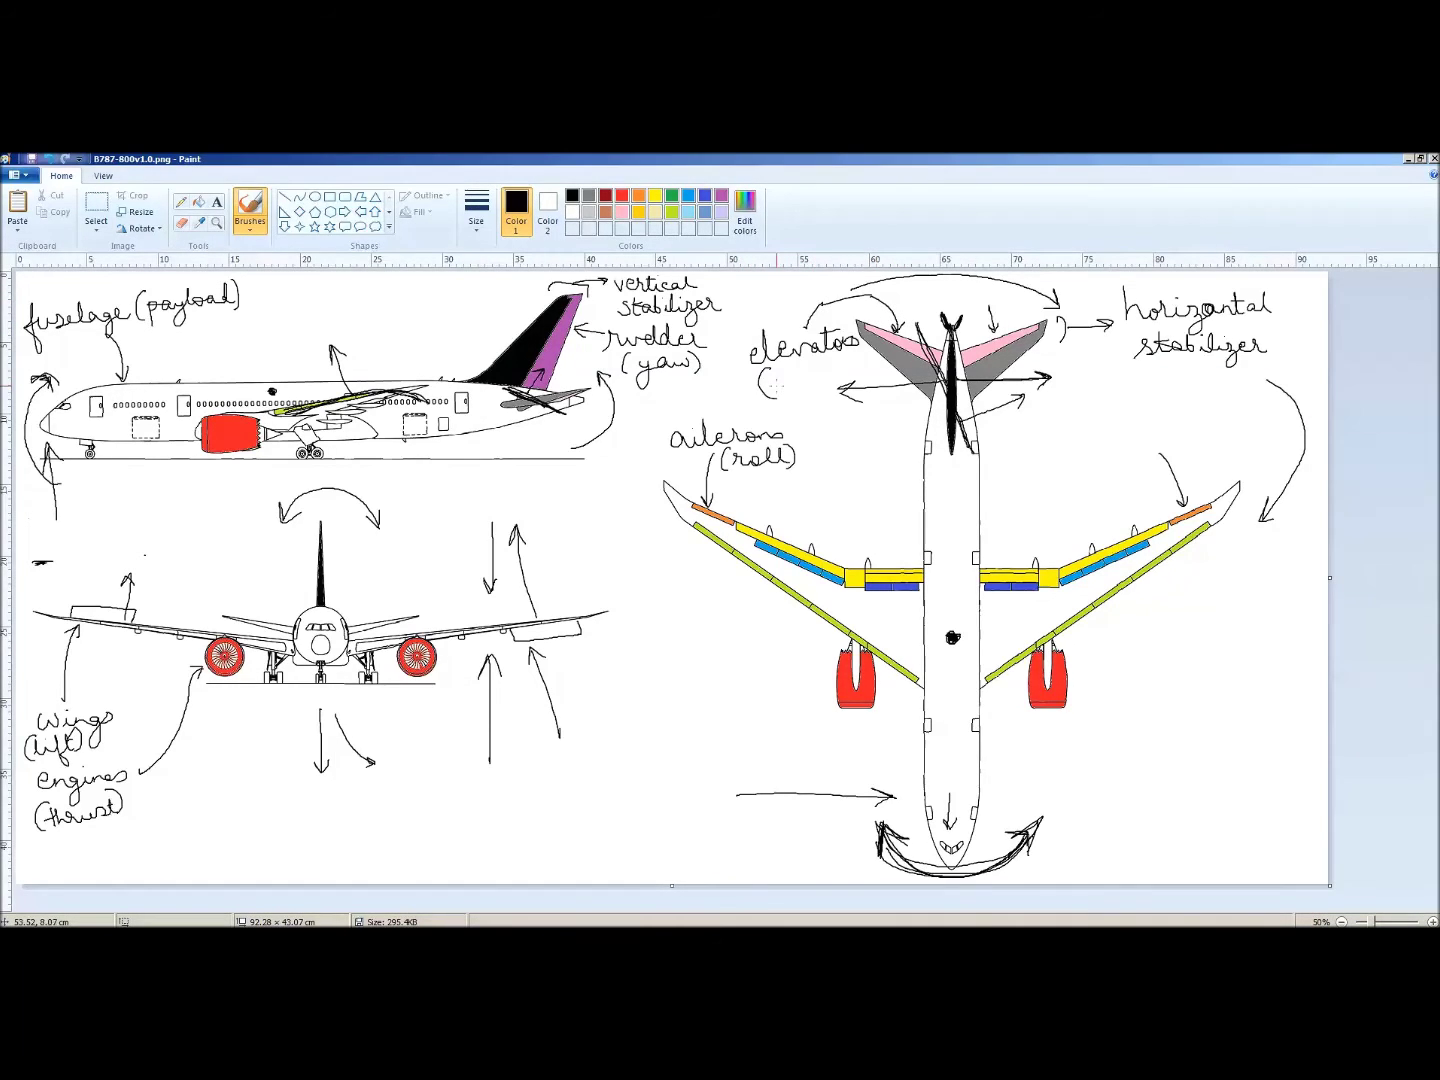
pyautogui.moveTo(770, 377)
pyautogui.mouseDown()
pyautogui.moveTo(771, 406)
pyautogui.moveTo(784, 391)
pyautogui.mouseUp()
pyautogui.moveTo(813, 381)
pyautogui.mouseDown()
pyautogui.moveTo(828, 363)
pyautogui.moveTo(859, 382)
pyautogui.moveTo(795, 360)
pyautogui.mouseUp()
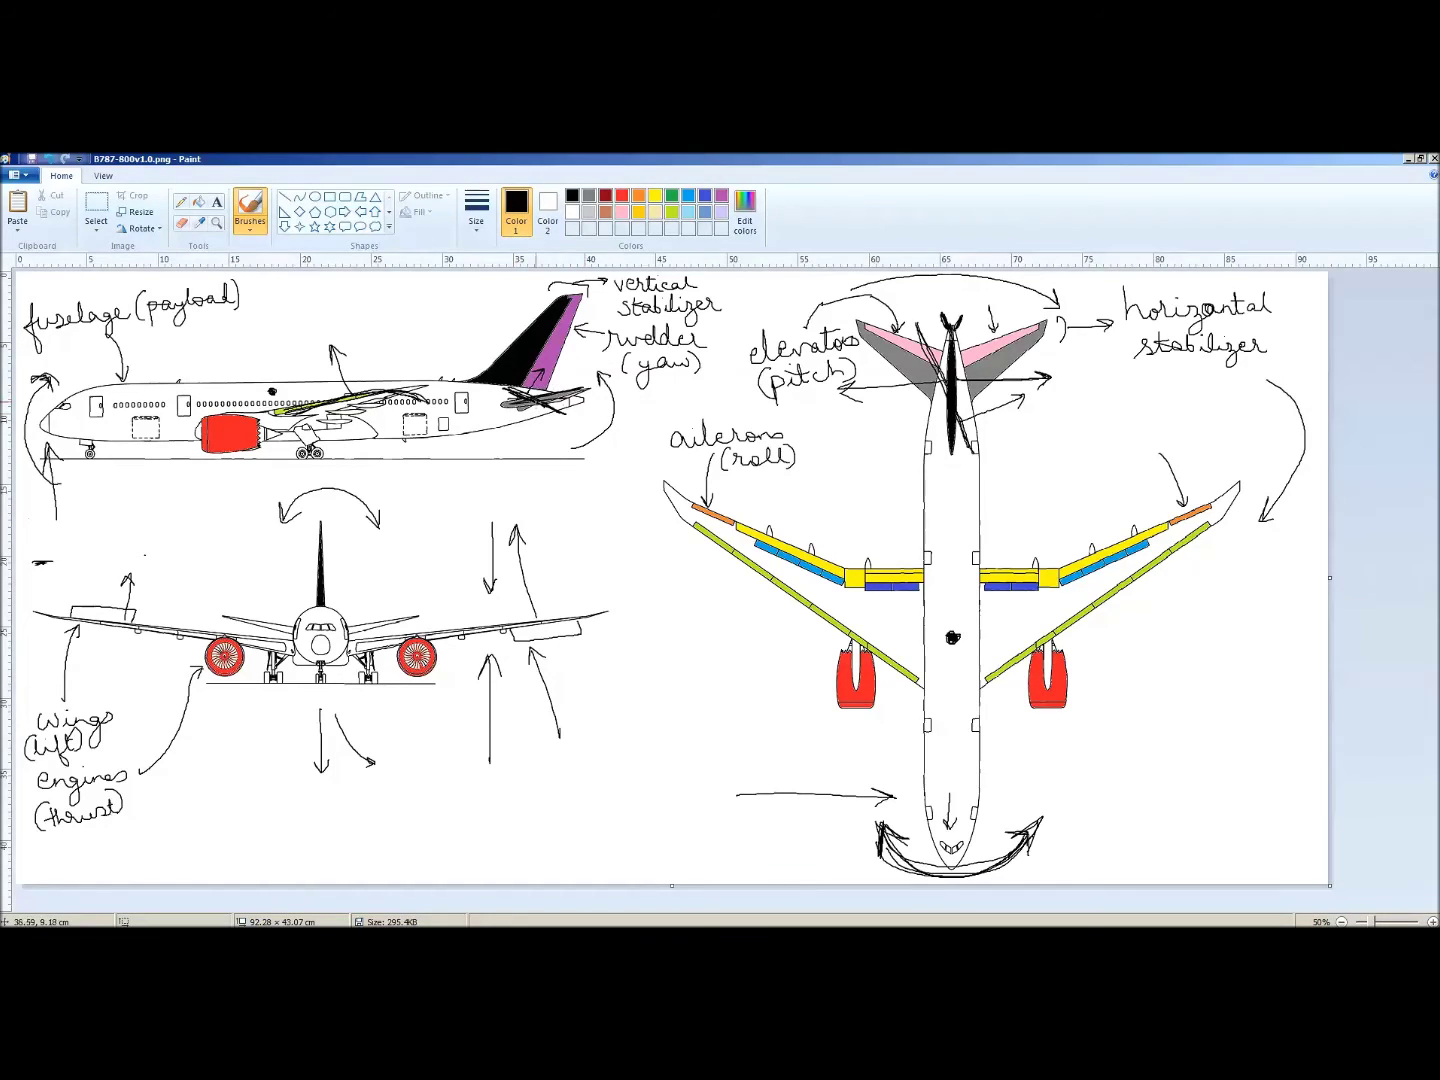
# Sketch the deflected elevator and rudder on the side-view tail and thicken its arrows
pyautogui.moveTo(539, 401)
pyautogui.mouseDown()
pyautogui.moveTo(611, 406)
pyautogui.moveTo(509, 401)
pyautogui.moveTo(569, 394)
pyautogui.mouseUp()
pyautogui.moveTo(558, 385); pyautogui.dragTo(559, 360)
pyautogui.moveTo(580, 446)
pyautogui.mouseDown()
pyautogui.moveTo(616, 420)
pyautogui.moveTo(598, 373)
pyautogui.moveTo(603, 389)
pyautogui.mouseUp()
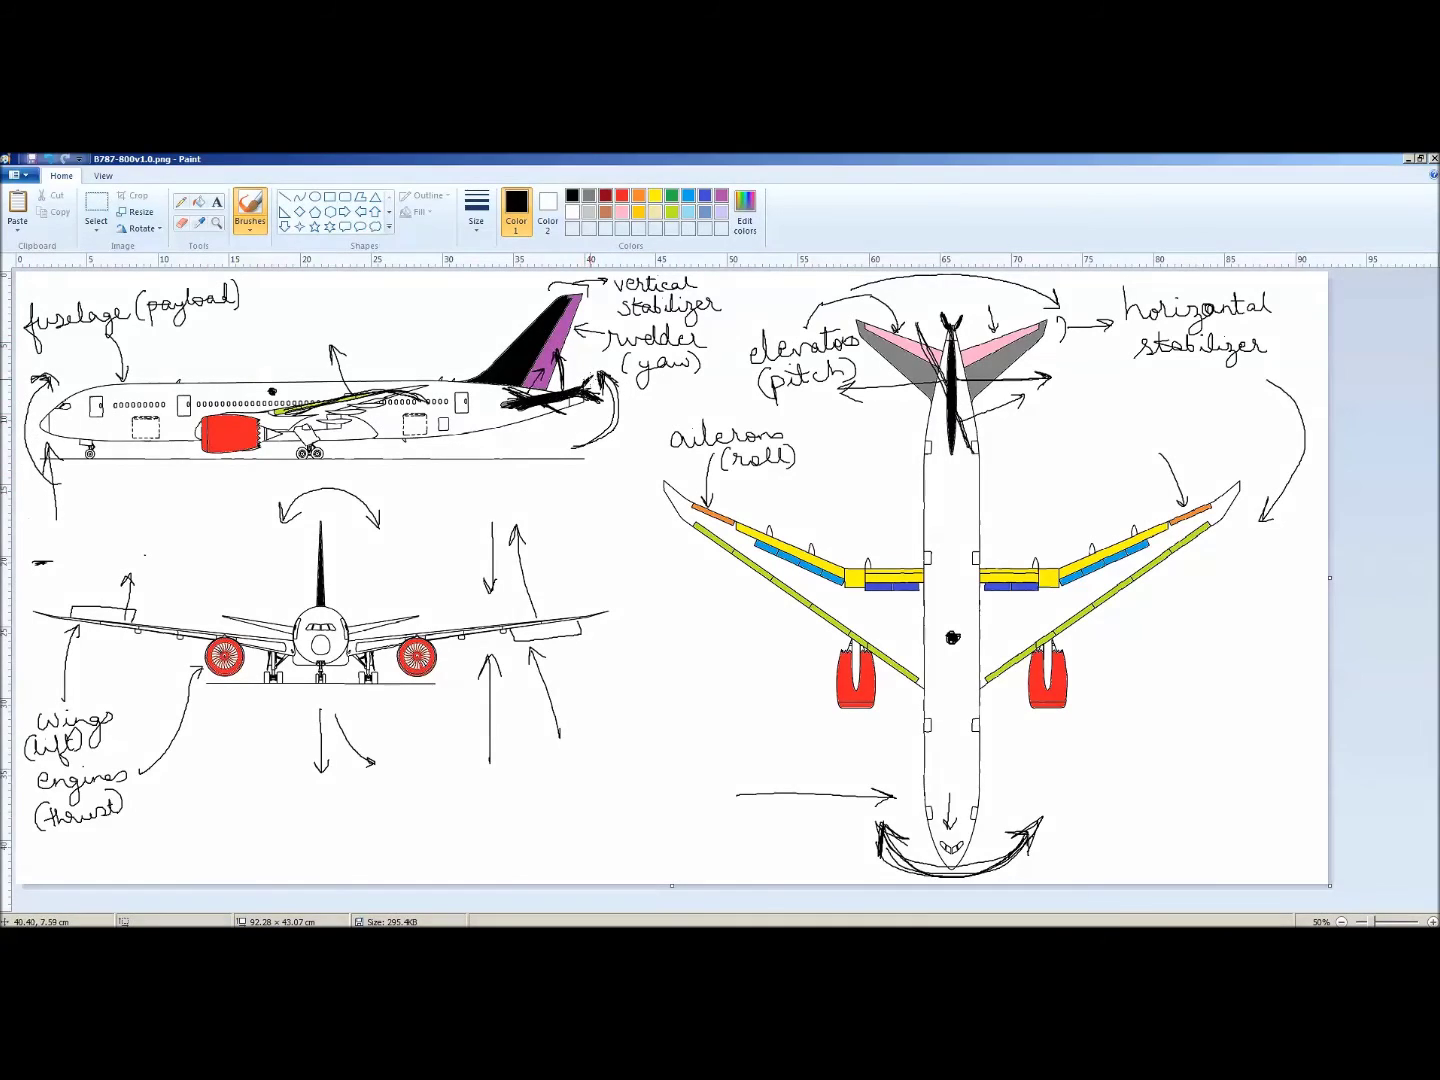
pyautogui.moveTo(570, 381)
pyautogui.mouseDown()
pyautogui.moveTo(556, 356)
pyautogui.moveTo(572, 437)
pyautogui.mouseUp()
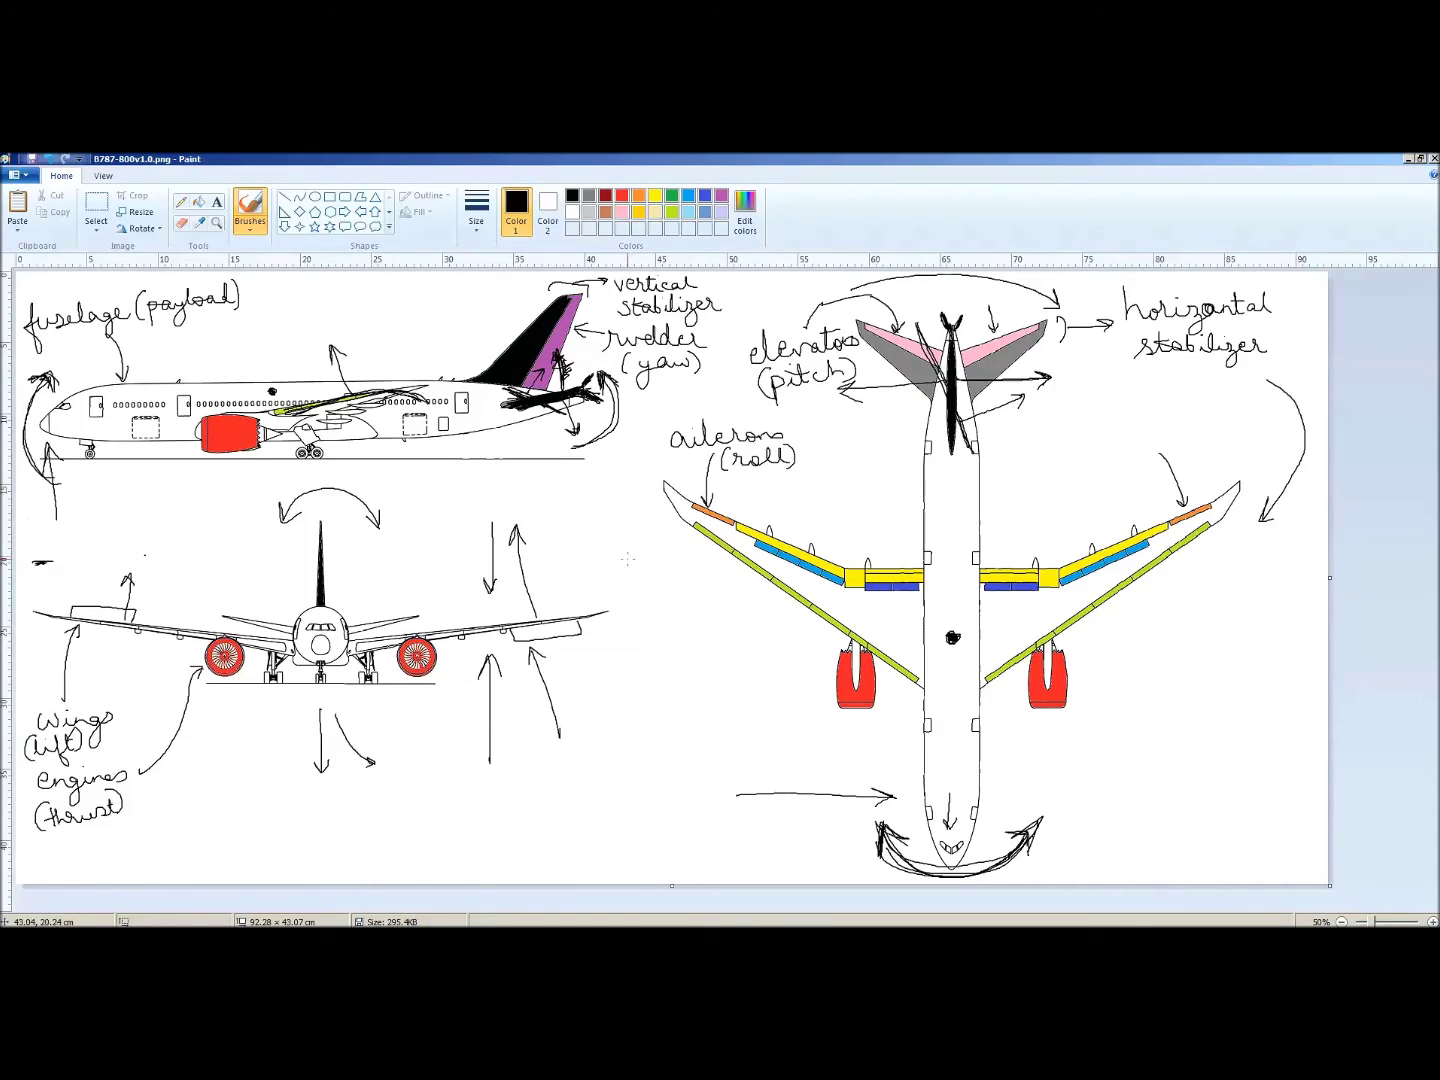
# Point two brush arrows at the left-wing spoilers, write 'spoilers', and sketch raised spoilers on the side view
pyautogui.moveTo(690, 643); pyautogui.dragTo(796, 572)
pyautogui.moveTo(722, 670); pyautogui.dragTo(888, 594)
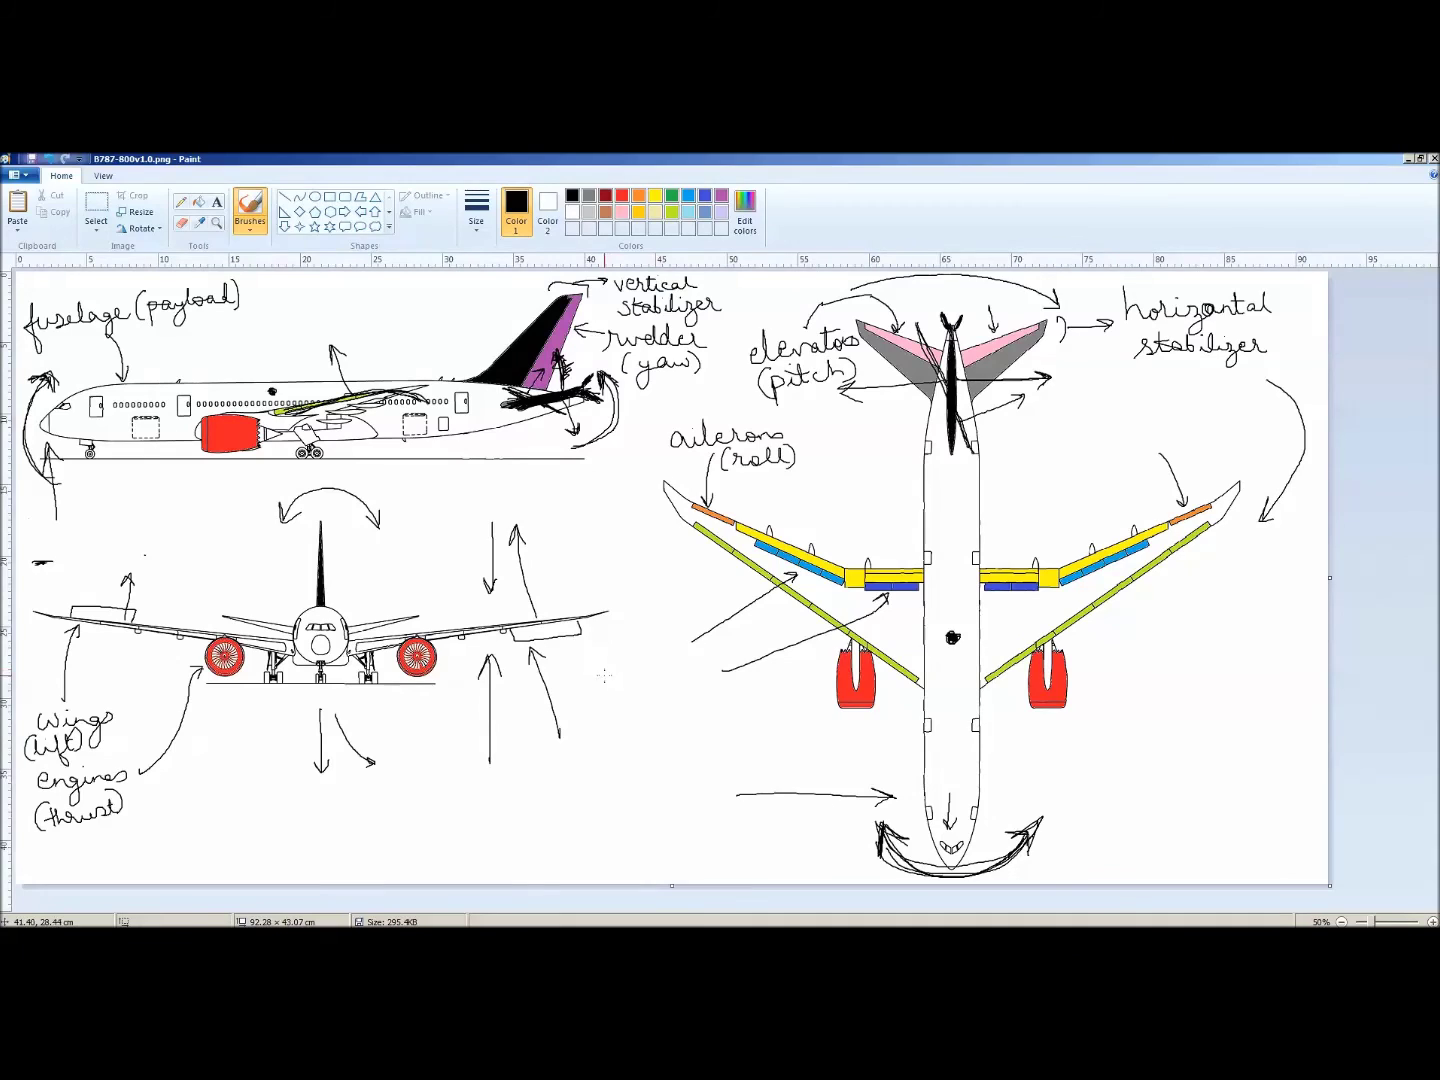
pyautogui.moveTo(600, 686); pyautogui.dragTo(715, 660)
pyautogui.moveTo(292, 412)
pyautogui.mouseDown()
pyautogui.moveTo(410, 383)
pyautogui.moveTo(380, 374)
pyautogui.moveTo(389, 365)
pyautogui.mouseUp()
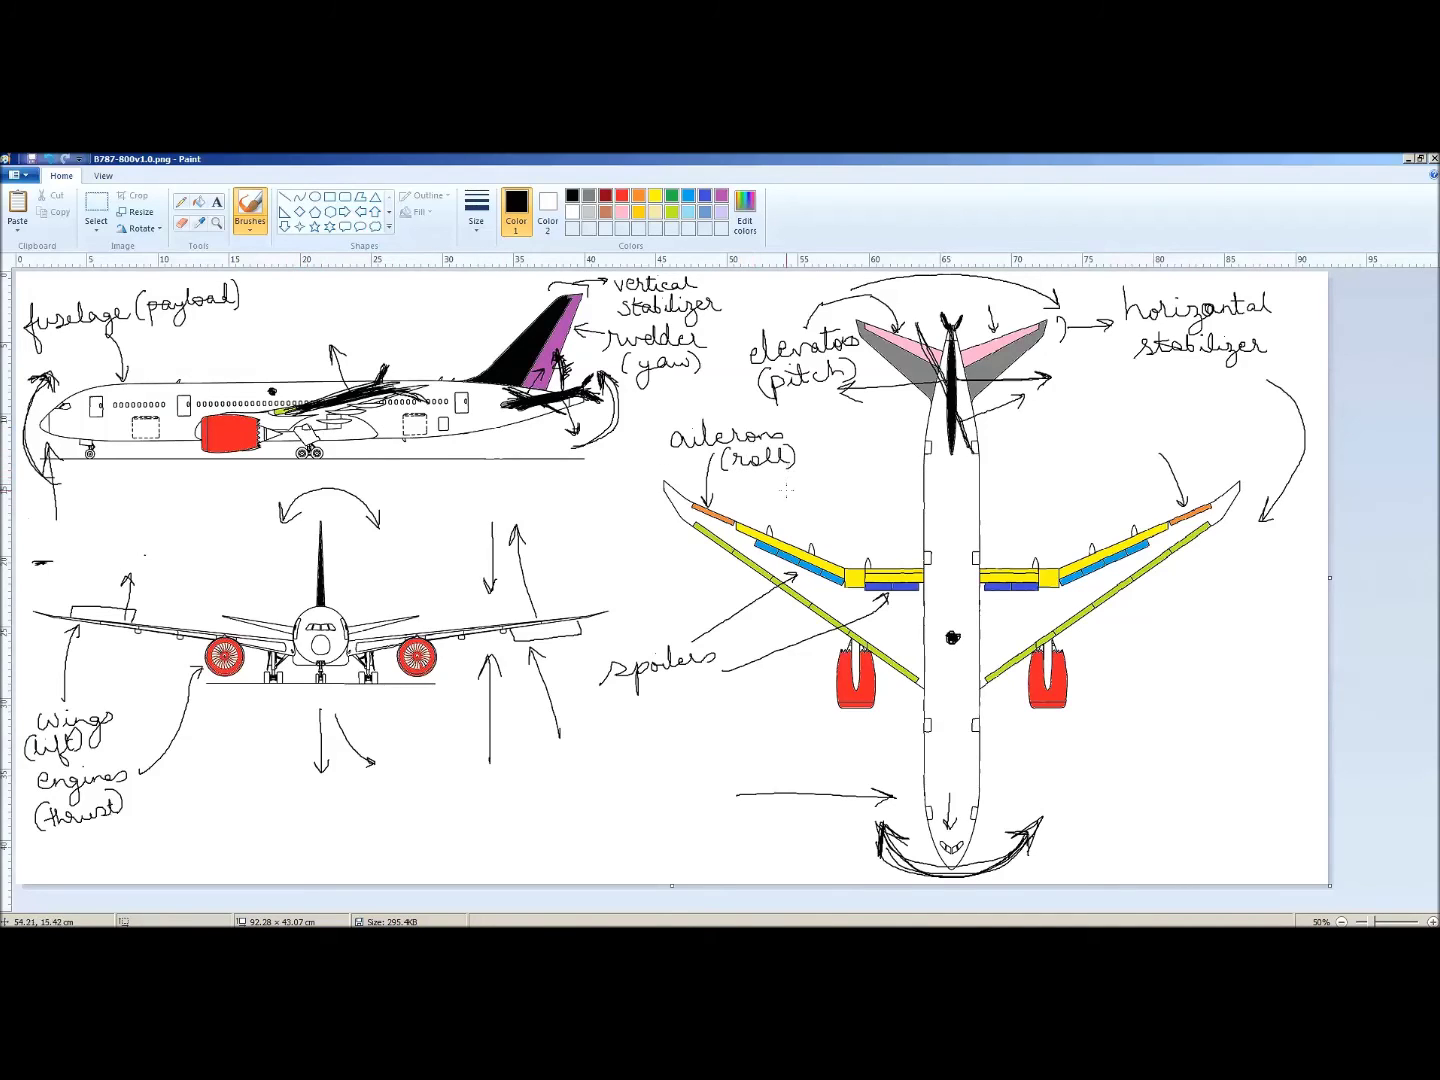
# Draw flap pointer lines to both top-view wings and write 'flaps' below the ailerons label
pyautogui.moveTo(841, 505); pyautogui.dragTo(837, 562)
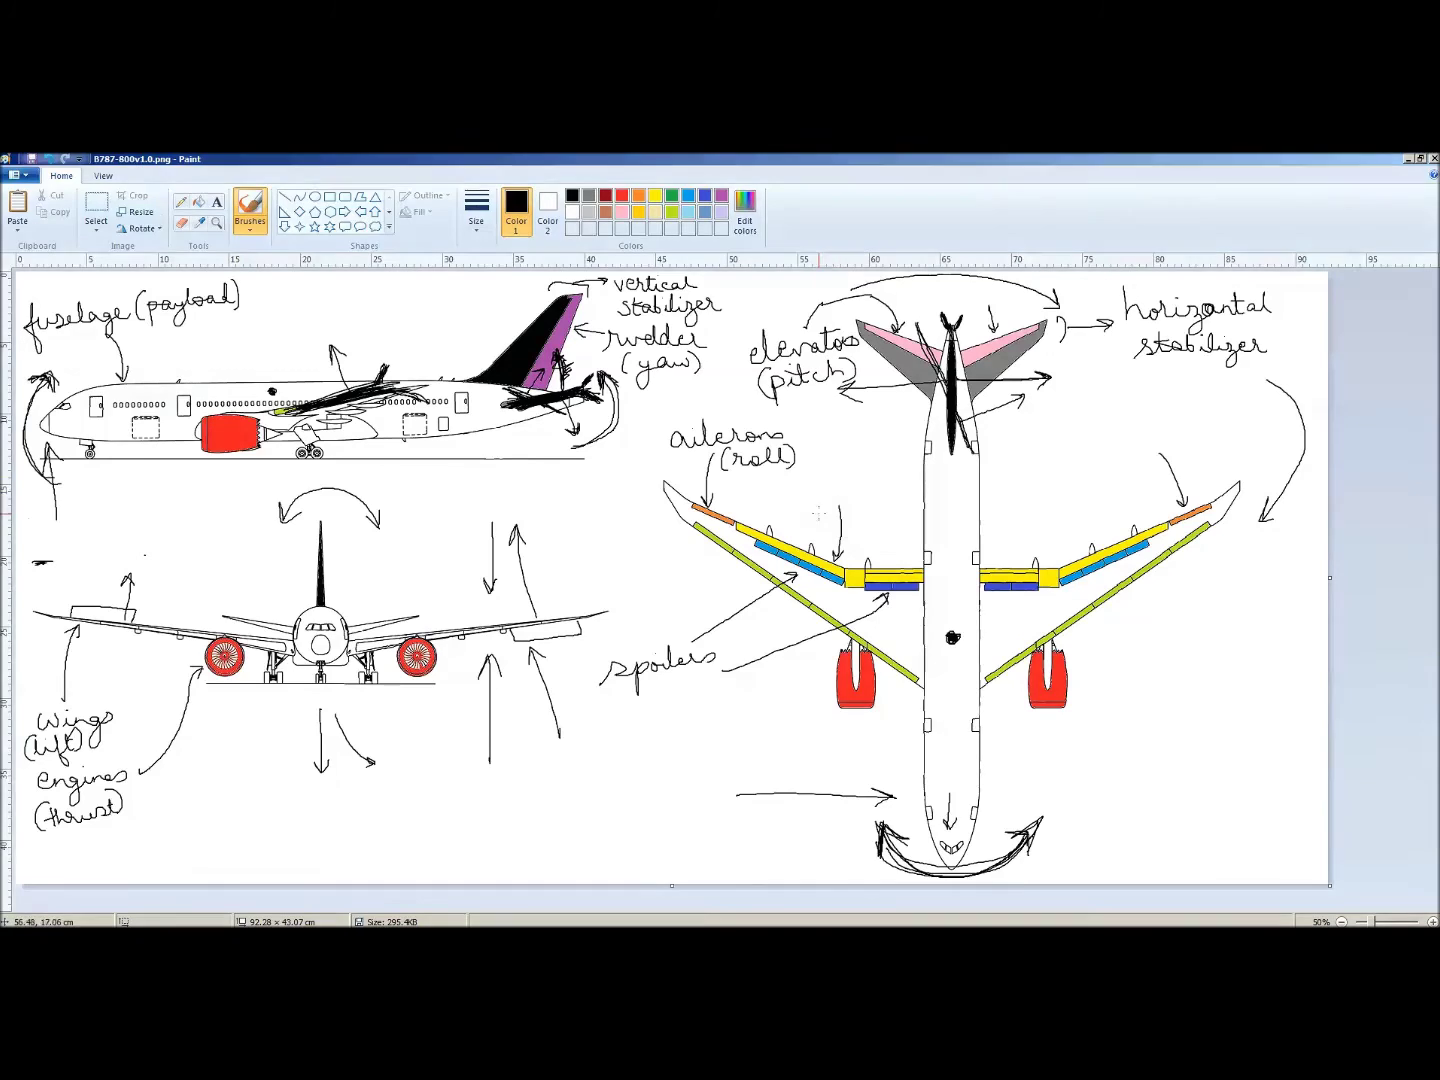
pyautogui.moveTo(1047, 503); pyautogui.dragTo(1046, 555)
pyautogui.moveTo(778, 500); pyautogui.dragTo(804, 501)
pyautogui.moveTo(815, 494)
pyautogui.mouseDown()
pyautogui.moveTo(828, 520)
pyautogui.moveTo(844, 502)
pyautogui.mouseUp()
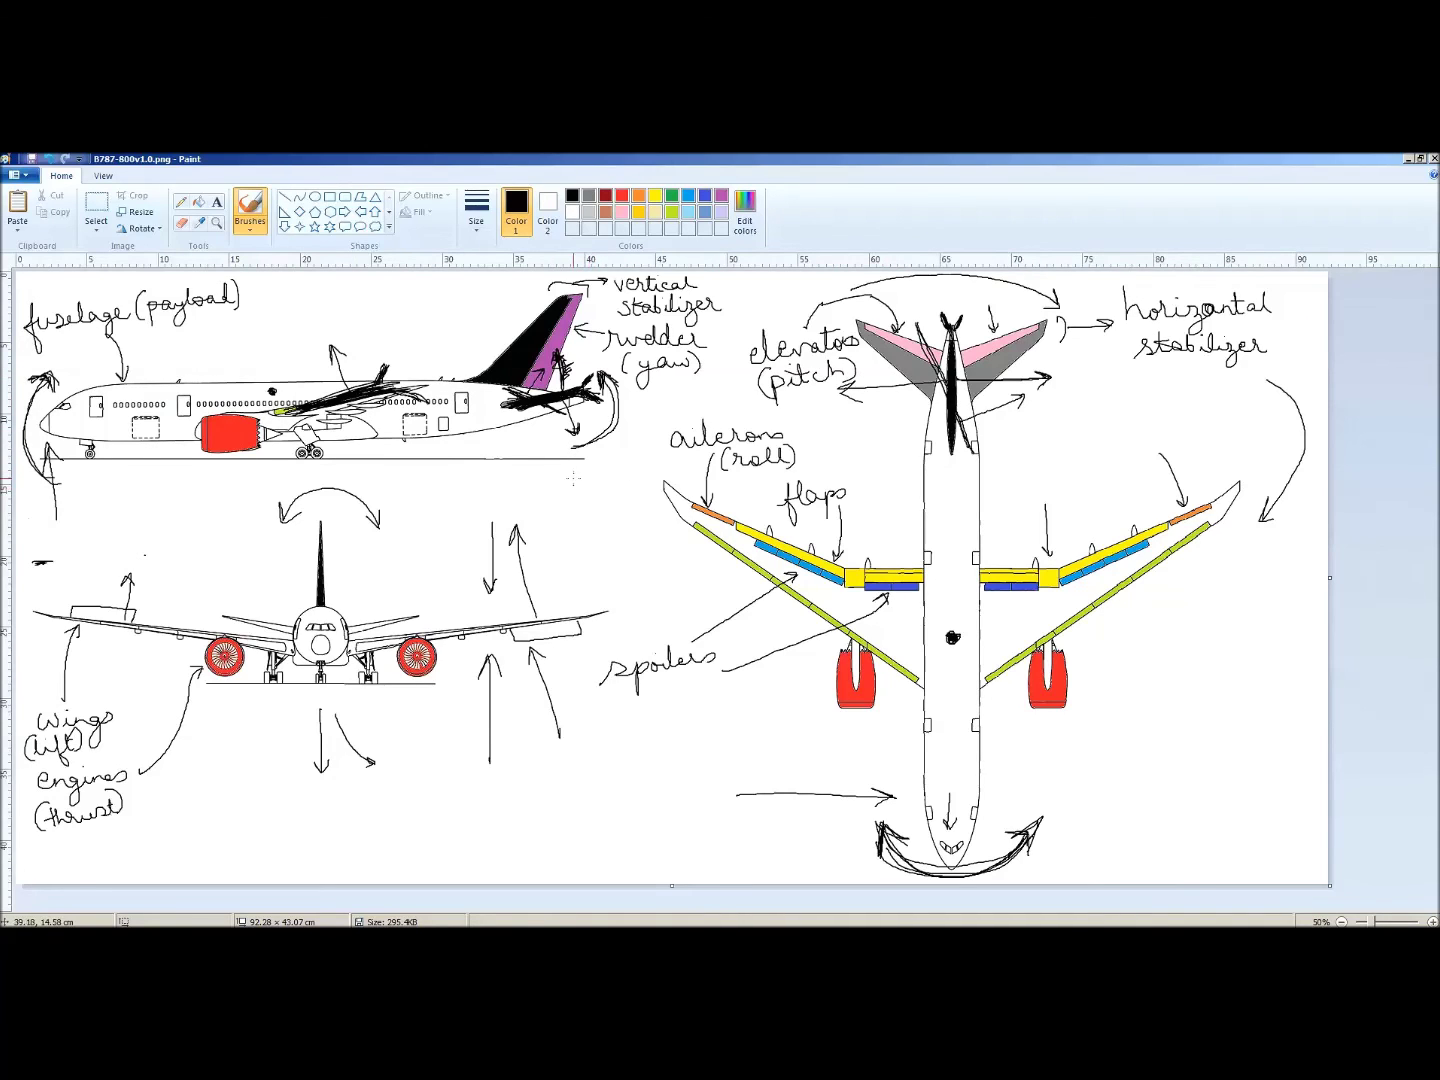
# Sketch an extended flap, add spoiler scribbles, and draw an upward arrow on the side view
pyautogui.moveTo(574, 479); pyautogui.dragTo(590, 465)
pyautogui.moveTo(380, 396); pyautogui.dragTo(438, 426)
pyautogui.moveTo(333, 407)
pyautogui.mouseDown()
pyautogui.moveTo(310, 413)
pyautogui.moveTo(440, 422)
pyautogui.moveTo(371, 398)
pyautogui.mouseUp()
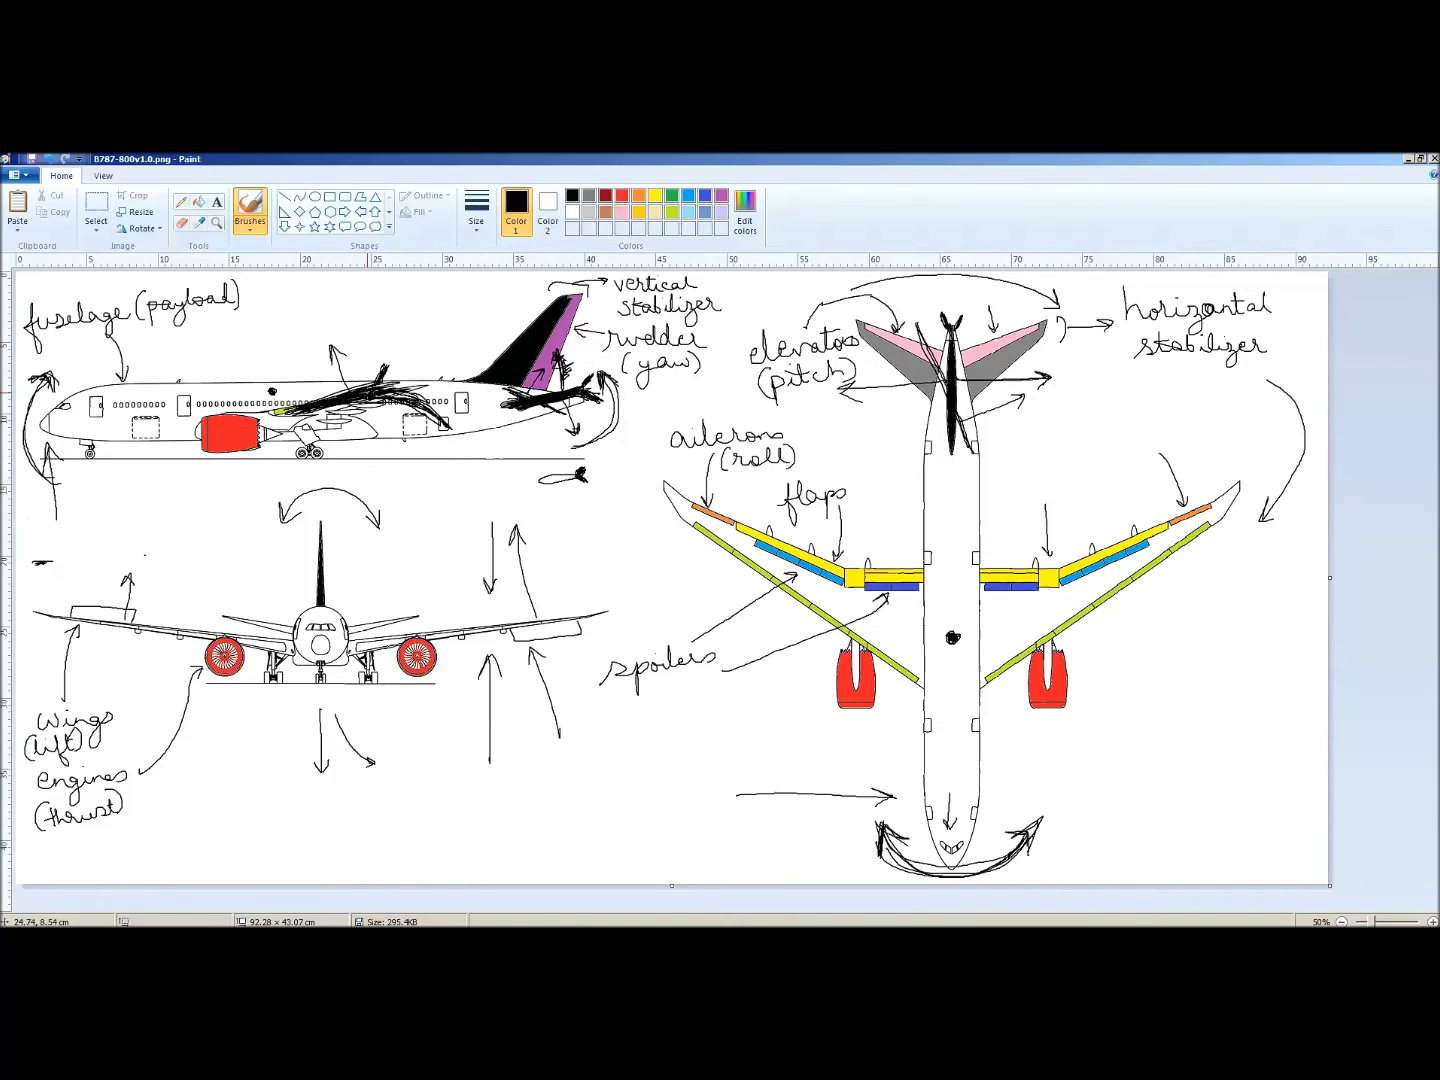
pyautogui.moveTo(364, 399); pyautogui.dragTo(356, 304)
pyautogui.moveTo(356, 305); pyautogui.dragTo(372, 320)
# Circle the side-view nose and main gear and write 'gear under carriage' beneath them
pyautogui.moveTo(97, 435)
pyautogui.mouseDown()
pyautogui.moveTo(84, 428)
pyautogui.moveTo(77, 460)
pyautogui.moveTo(96, 439)
pyautogui.mouseUp()
pyautogui.moveTo(312, 446); pyautogui.dragTo(314, 442)
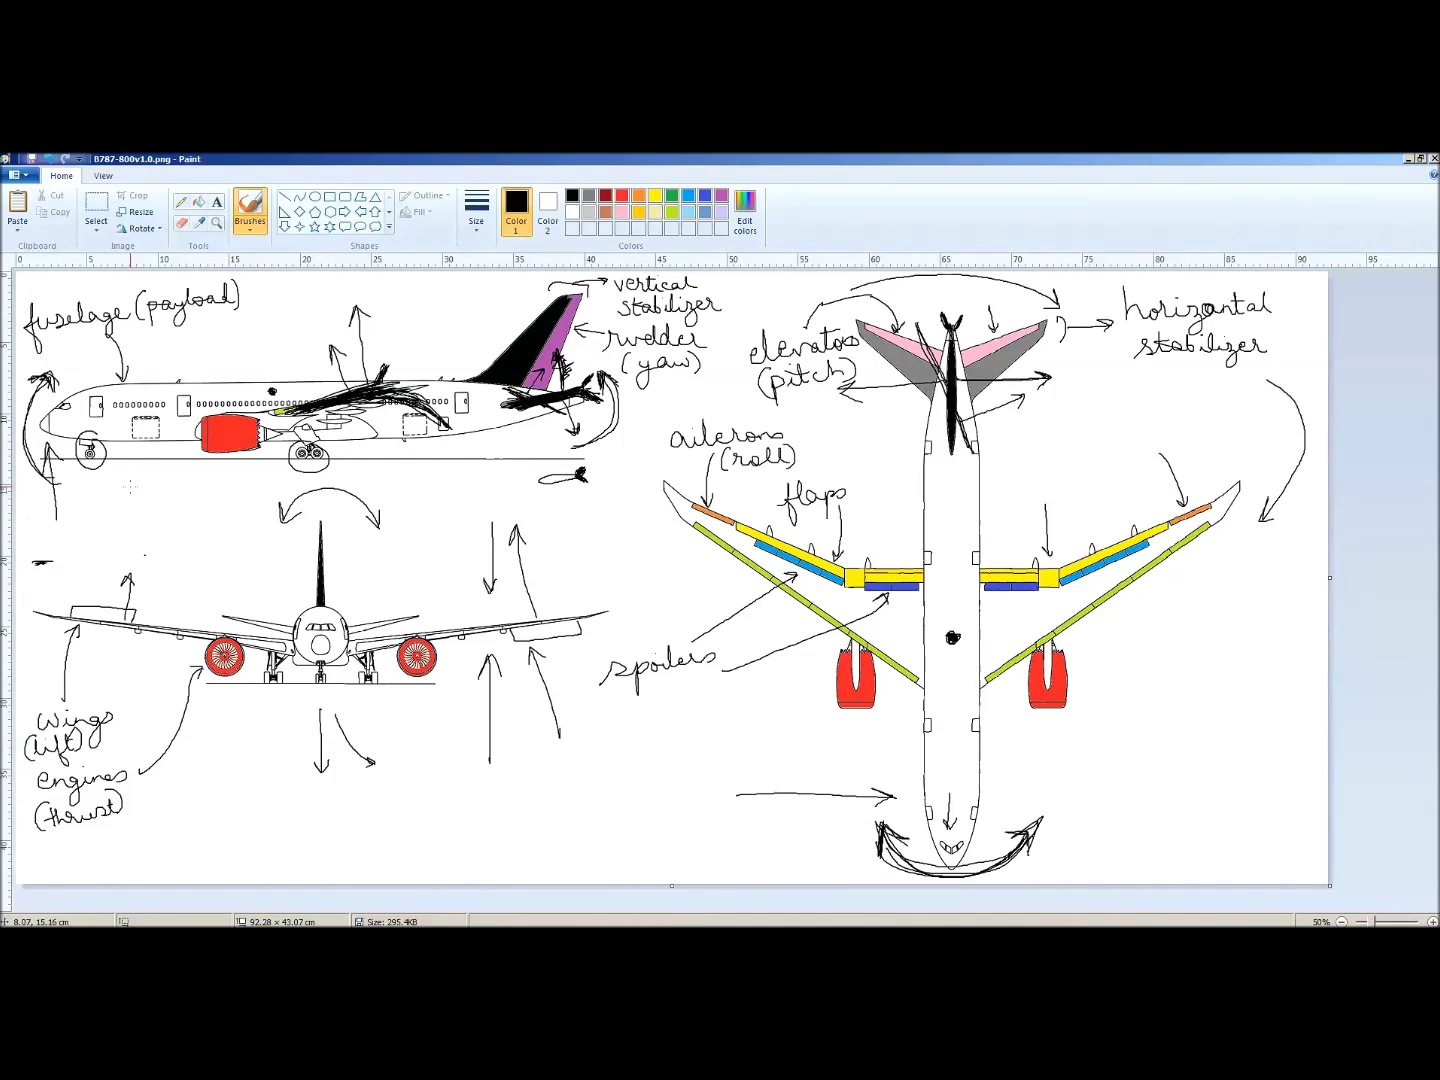
pyautogui.moveTo(143, 477); pyautogui.dragTo(138, 507)
pyautogui.moveTo(152, 482); pyautogui.dragTo(200, 480)
pyautogui.moveTo(121, 515); pyautogui.dragTo(250, 528)
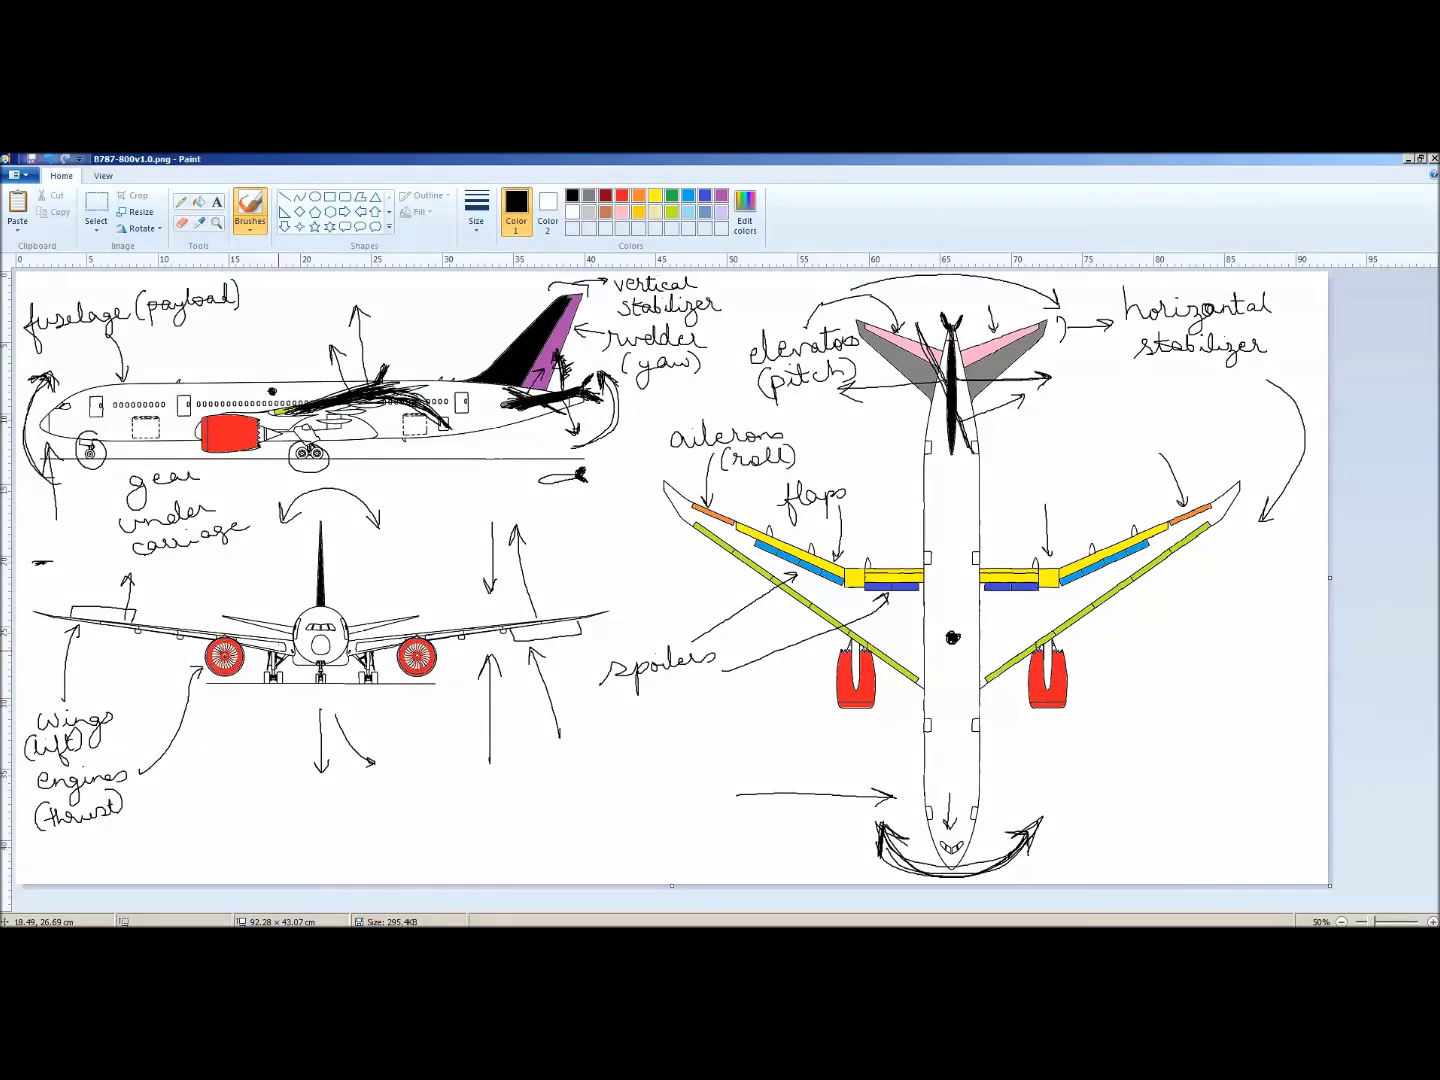
# Circle the front view's main and nose landing gear, then check the PowerPoint presentation and return
pyautogui.moveTo(280, 641)
pyautogui.mouseDown()
pyautogui.moveTo(248, 689)
pyautogui.moveTo(367, 649)
pyautogui.moveTo(364, 689)
pyautogui.moveTo(360, 643)
pyautogui.mouseUp()
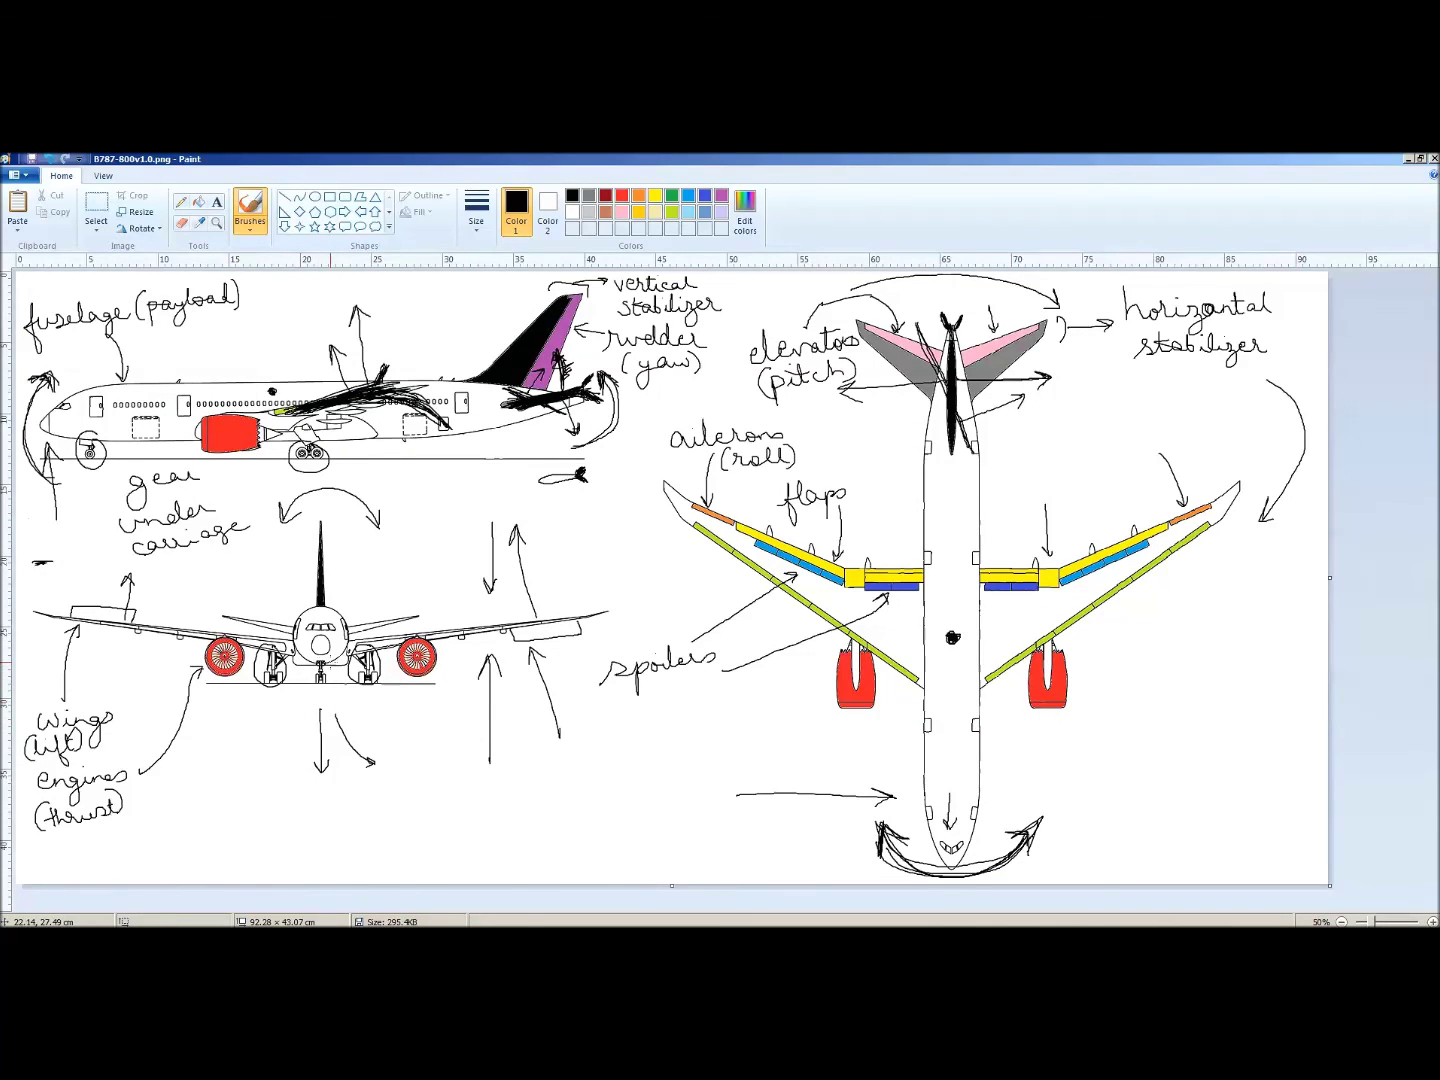
pyautogui.moveTo(332, 654)
pyautogui.mouseDown()
pyautogui.moveTo(321, 689)
pyautogui.moveTo(342, 658)
pyautogui.mouseUp()
pyautogui.hotkey('alt', 'Tab')
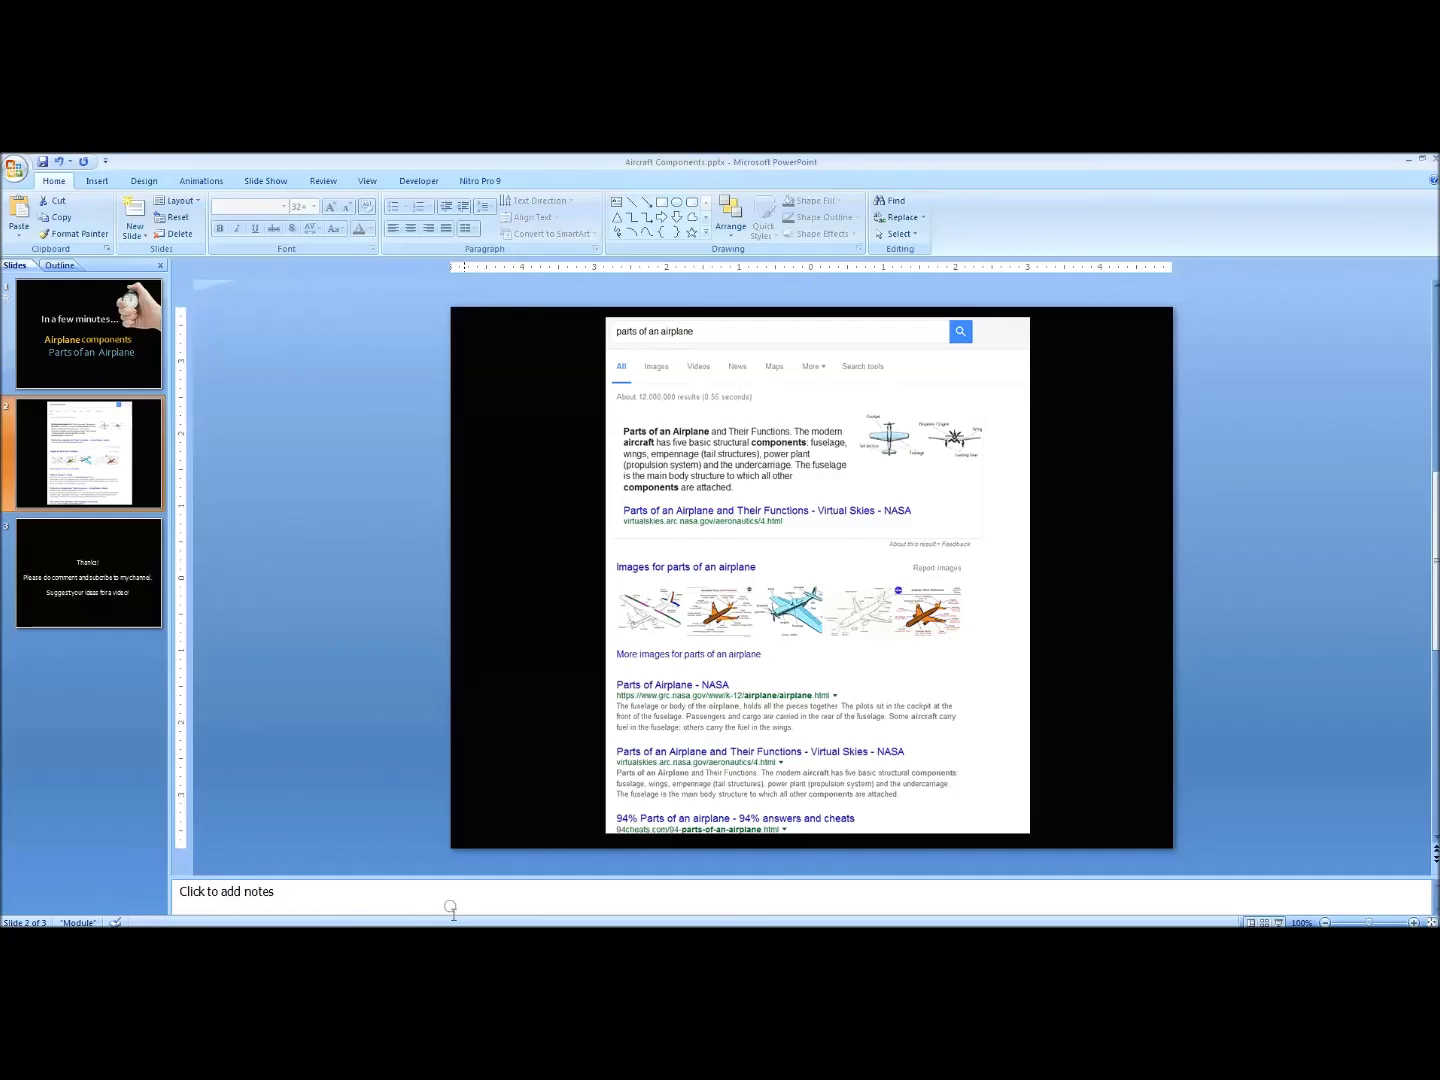
pyautogui.hotkey('alt', 'Tab')
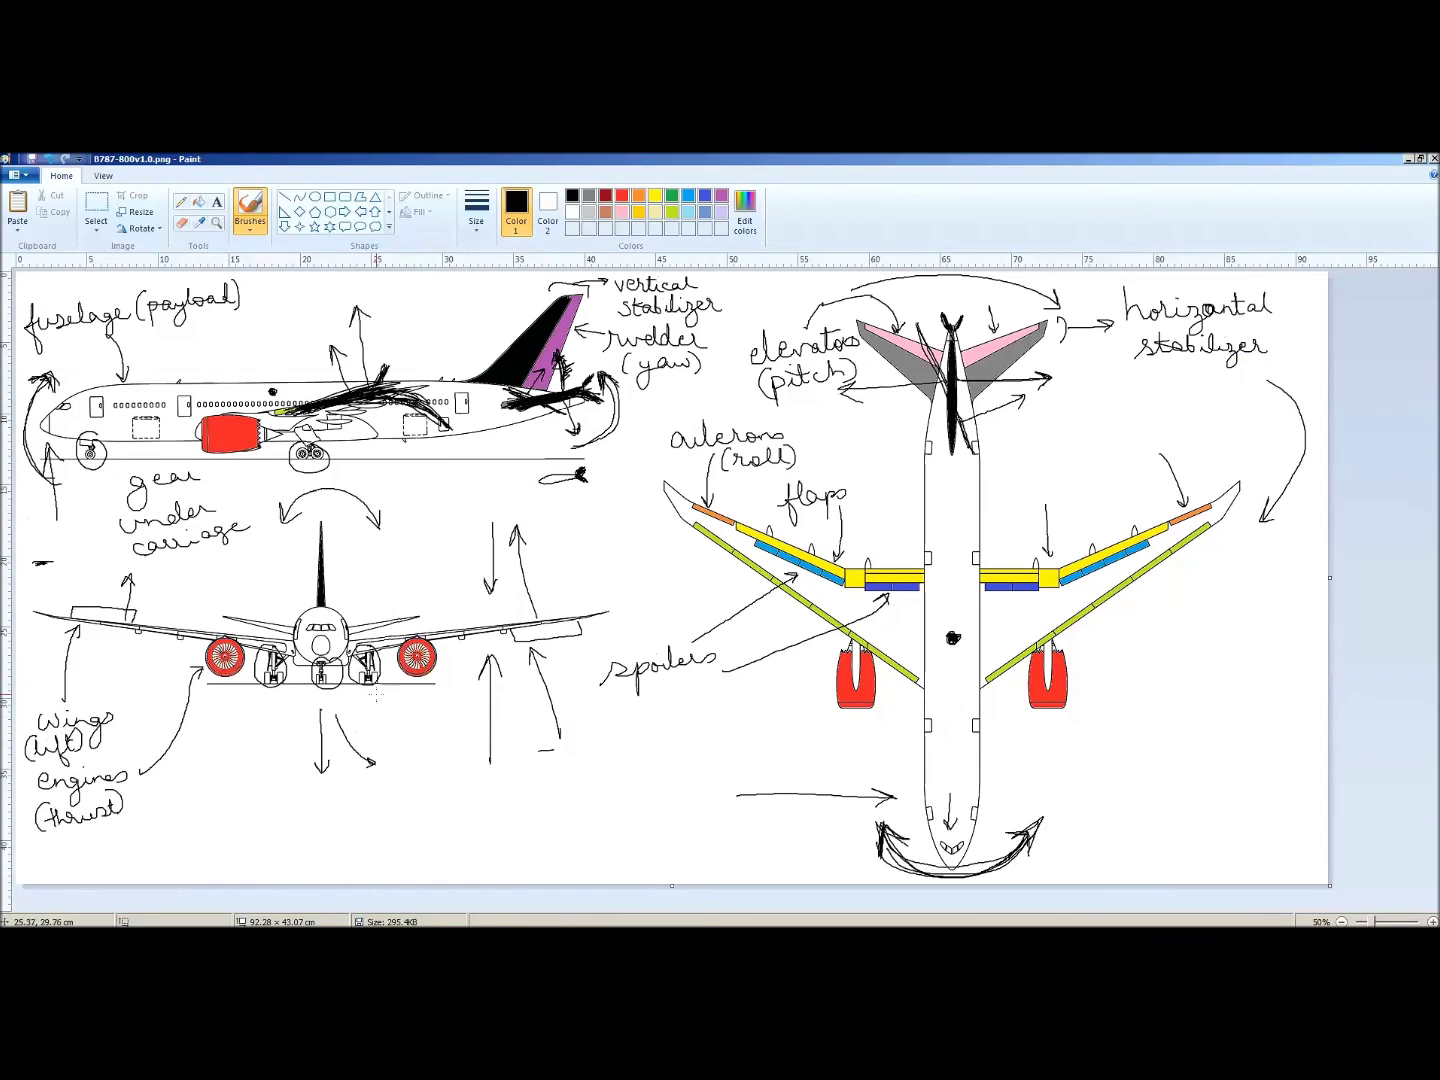